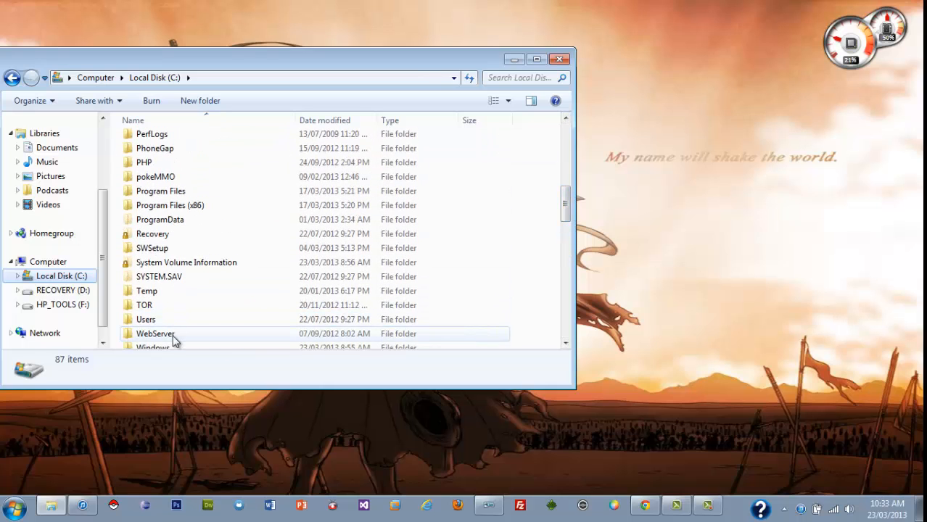
Point out the WebServer and PHP folders on drive C, then minimise the folder window.
left_click(174, 338)
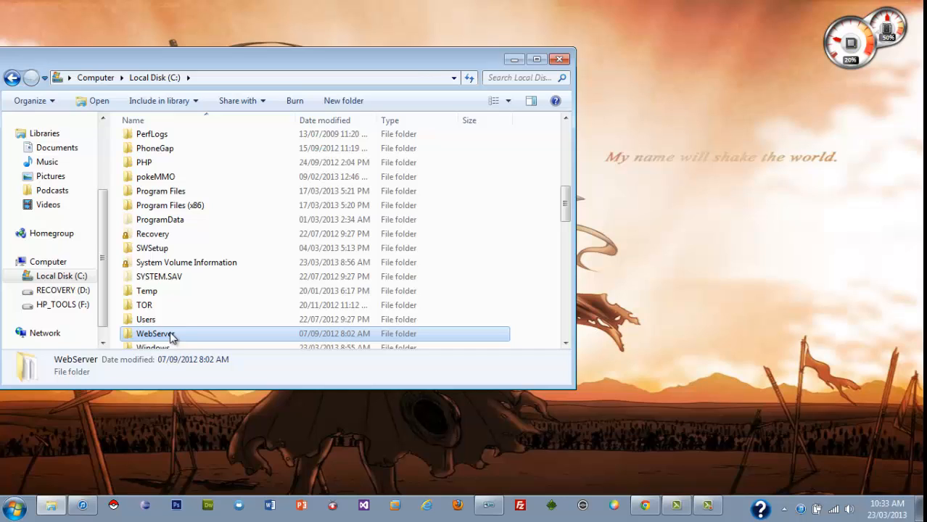
left_click(160, 164)
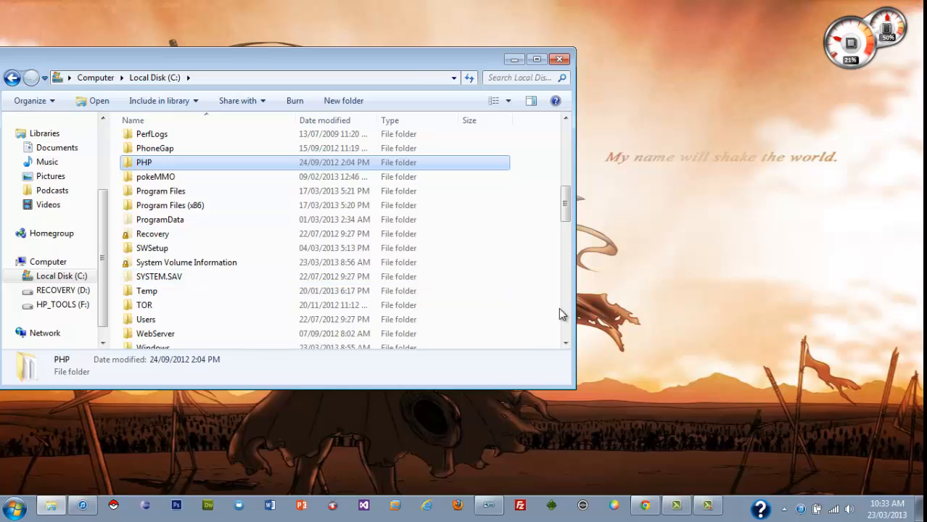
left_click(610, 313)
left_click(512, 61)
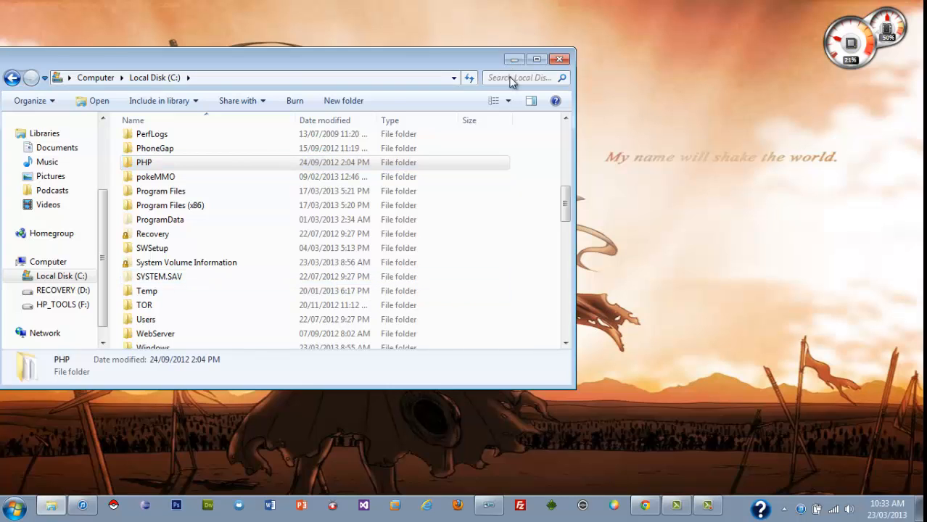
Switch to Chrome and view the download links on the bookmarked Apache HTTP Server 2.2.22 x86 and x64 Windows Installers page.
left_click(641, 509)
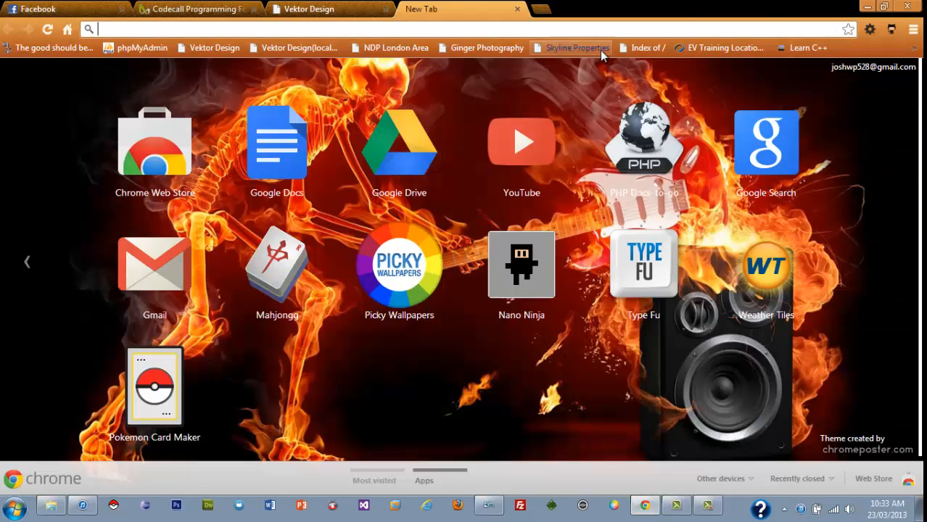
left_click(912, 48)
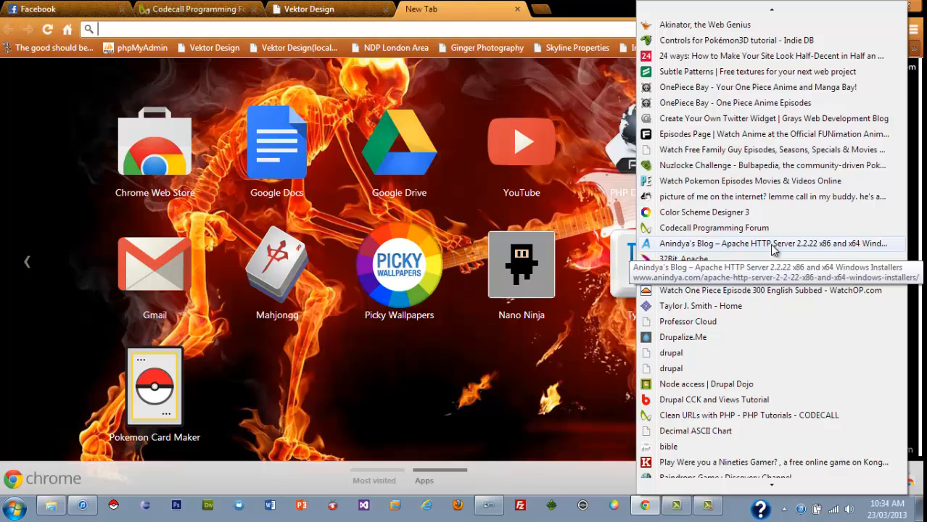
left_click(773, 245)
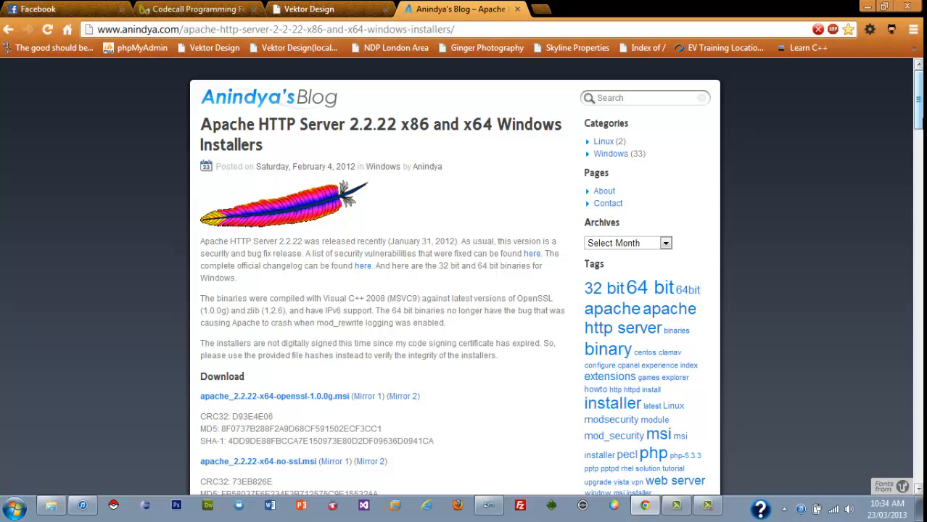
scroll(579, 190, "down", 3)
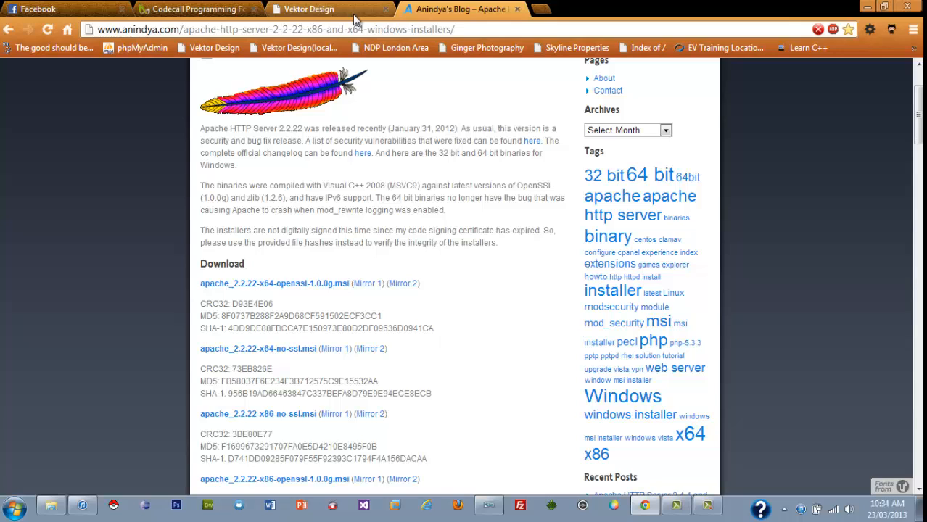
Open the 32Bit_Apache bookmark and view the httpd-2.2.22 win32 installers in the directory index.
left_click(915, 48)
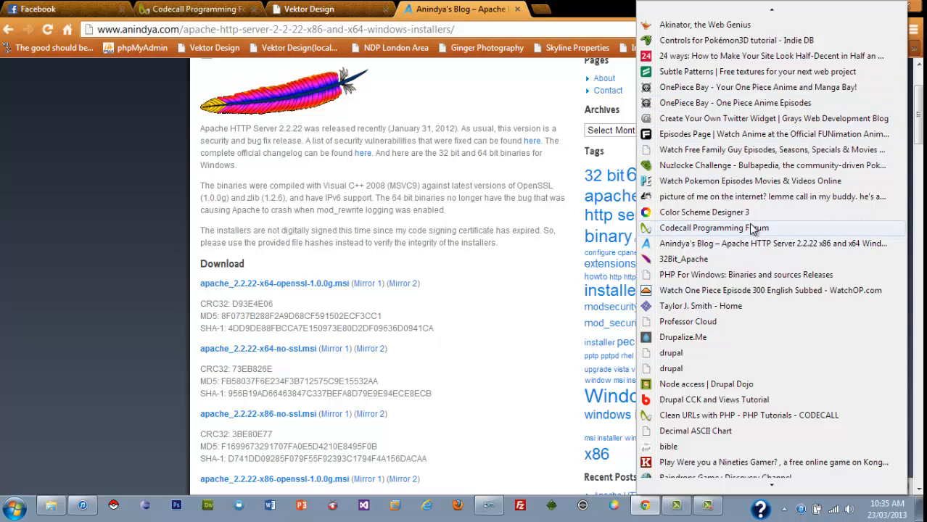
left_click(718, 262)
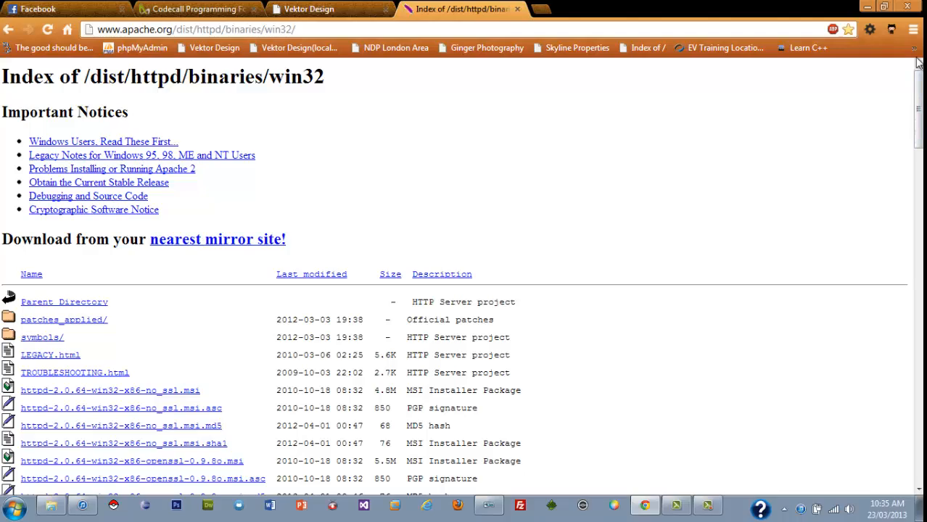
left_click_drag(922, 92, 922, 187)
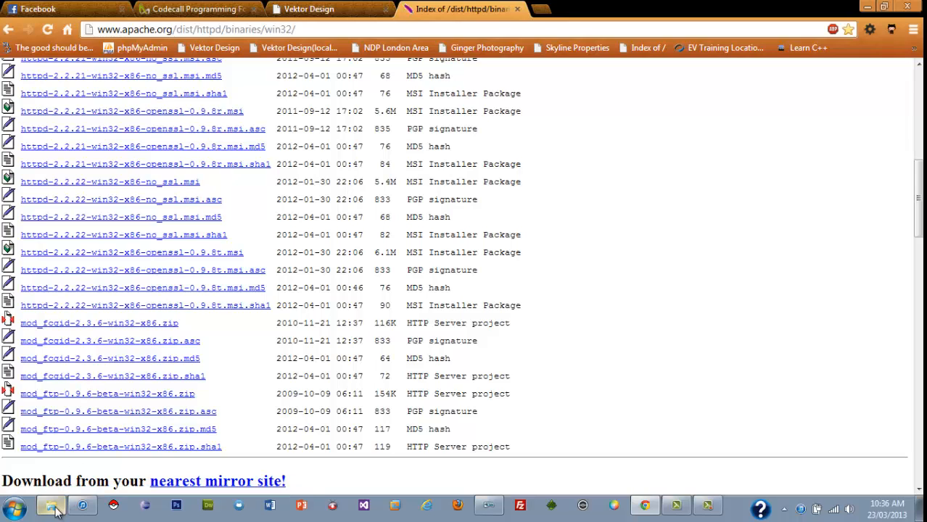
Switch to Windows Explorer and open the htdocs folder inside C:\WebServer, showing the files at the end of its list.
mouse_move(55, 510)
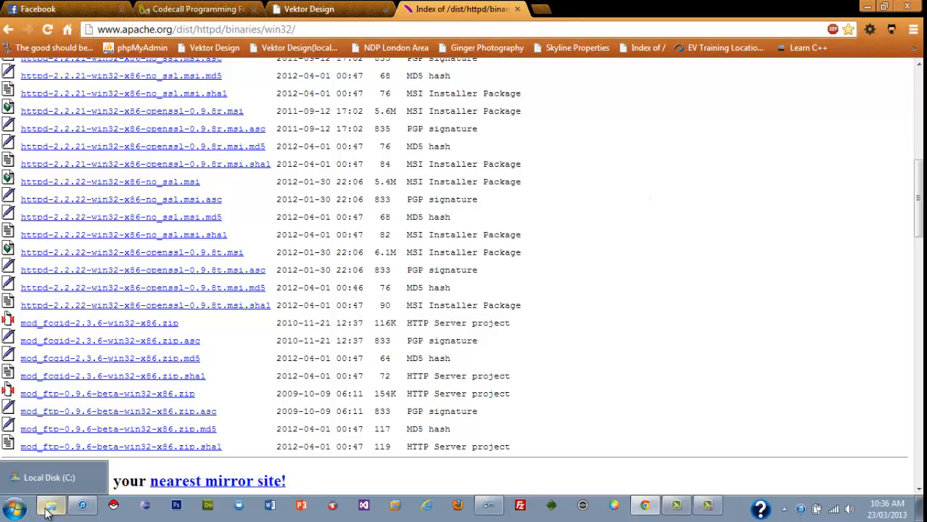
left_click(53, 508)
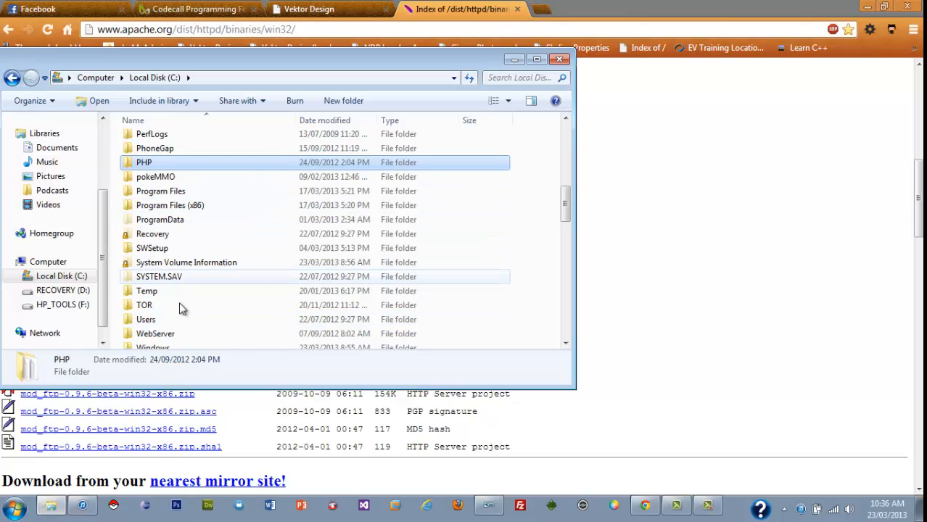
scroll(567, 205, "down", 1)
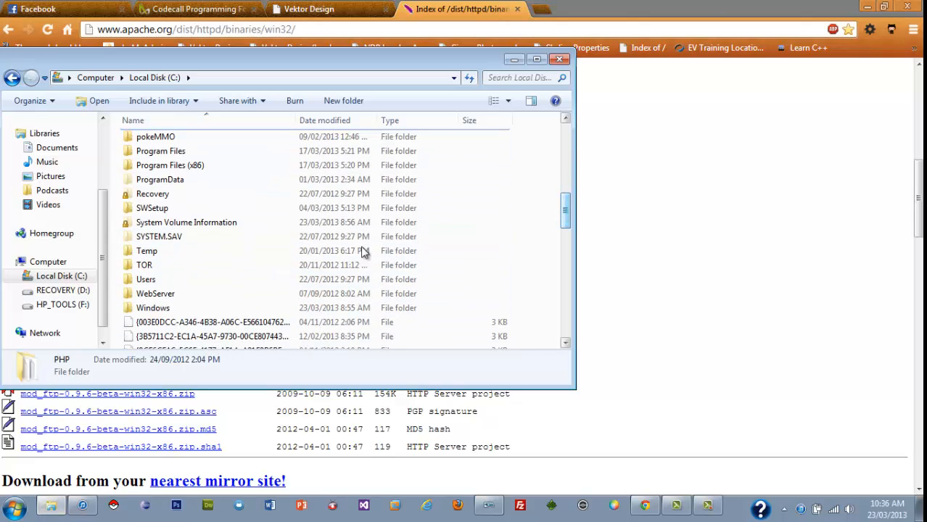
double_click(169, 294)
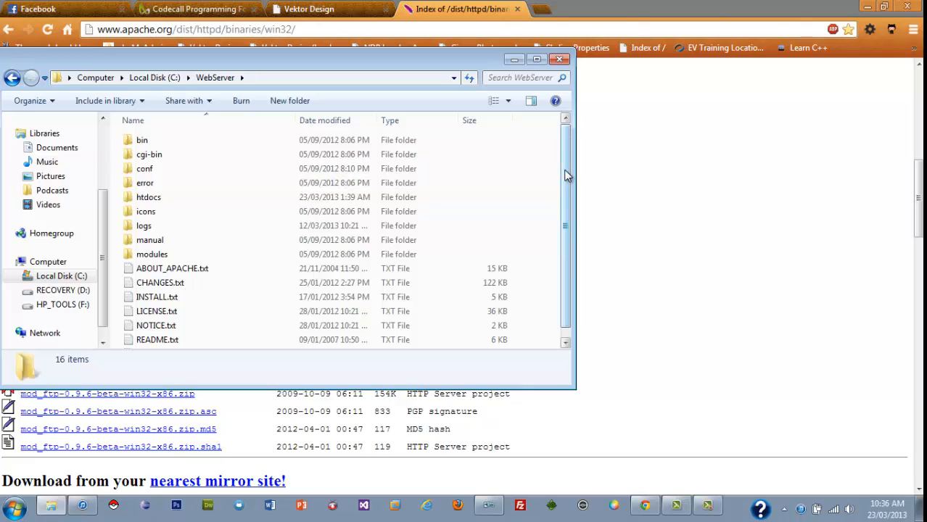
double_click(187, 204)
left_click_drag(569, 190, 569, 330)
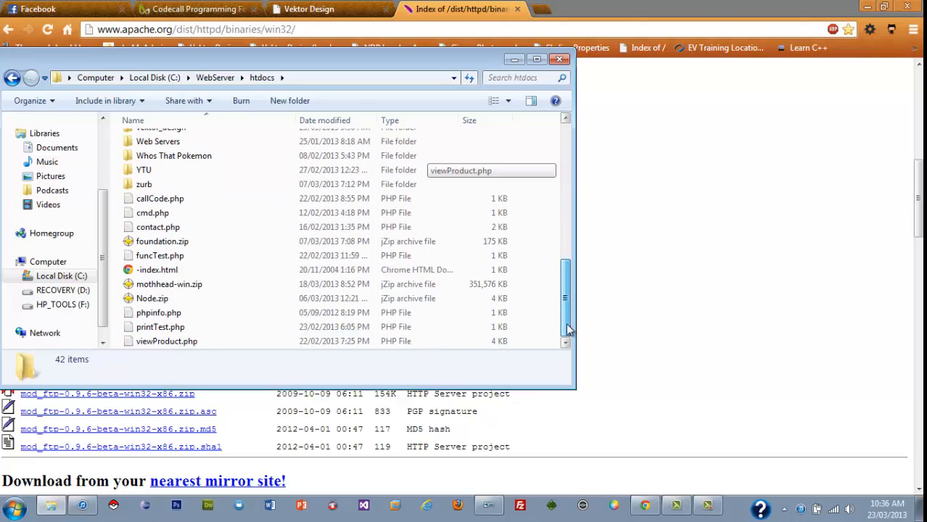
Rename the file -index.html in htdocs to index.html.
left_click(139, 275)
left_click(139, 274)
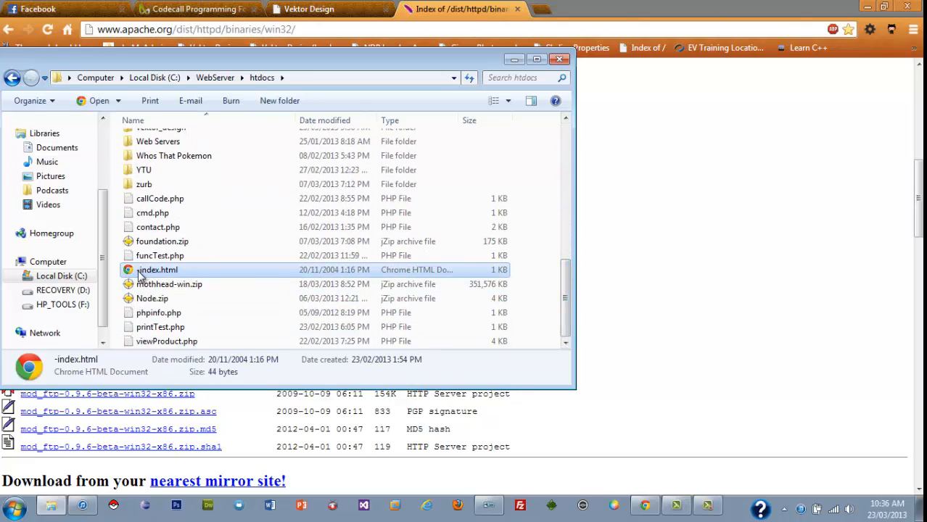
left_click(137, 271)
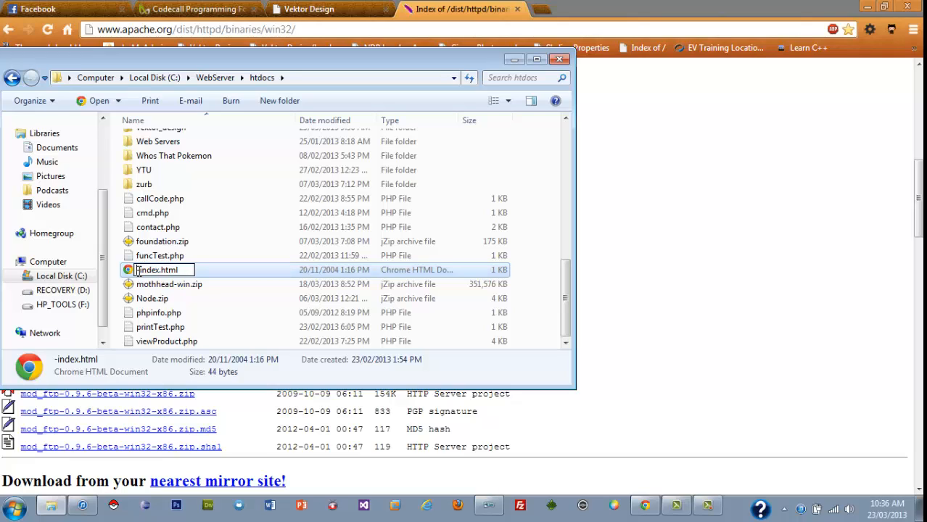
key("Delete")
key("Return")
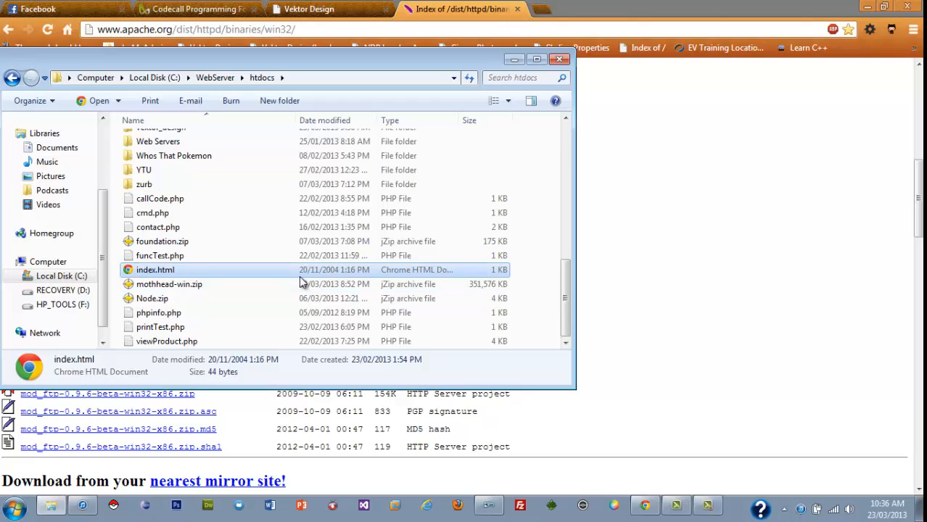
Return to Chrome and load localhost to test the web server.
left_click(747, 271)
left_click(309, 30)
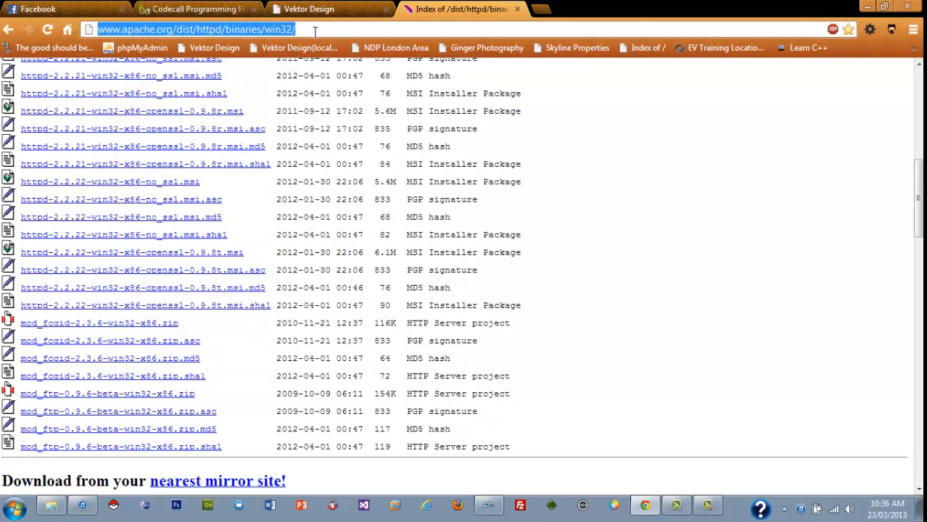
type("localhost")
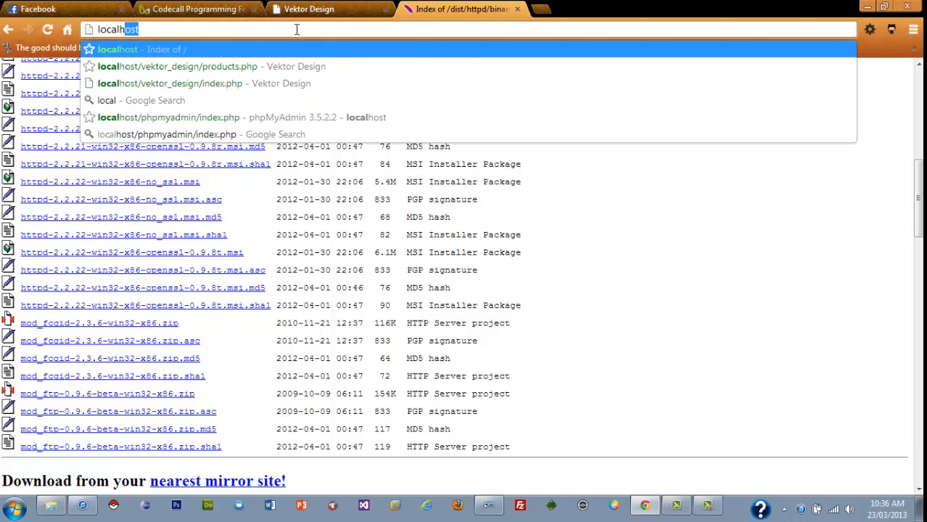
key("Return")
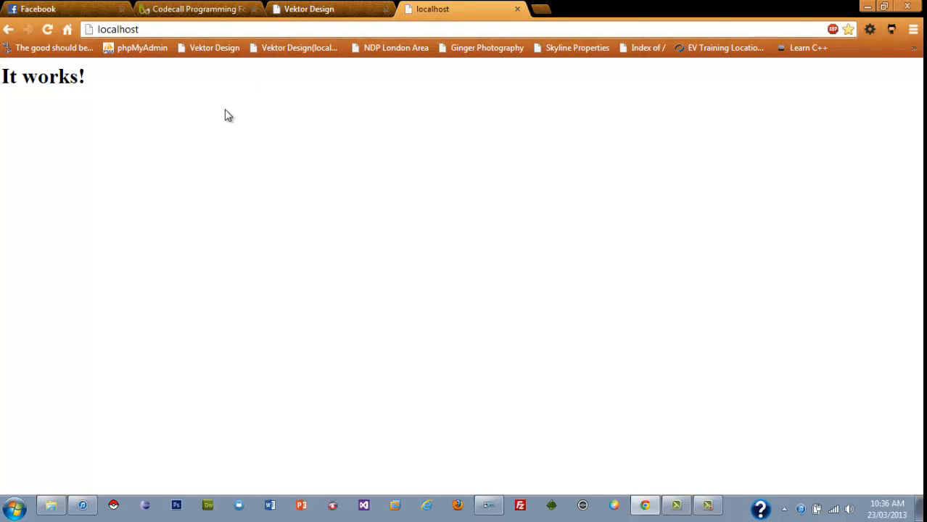
Switch to the htdocs folder in Windows Explorer and rename index.html to -index.html.
left_click(51, 506)
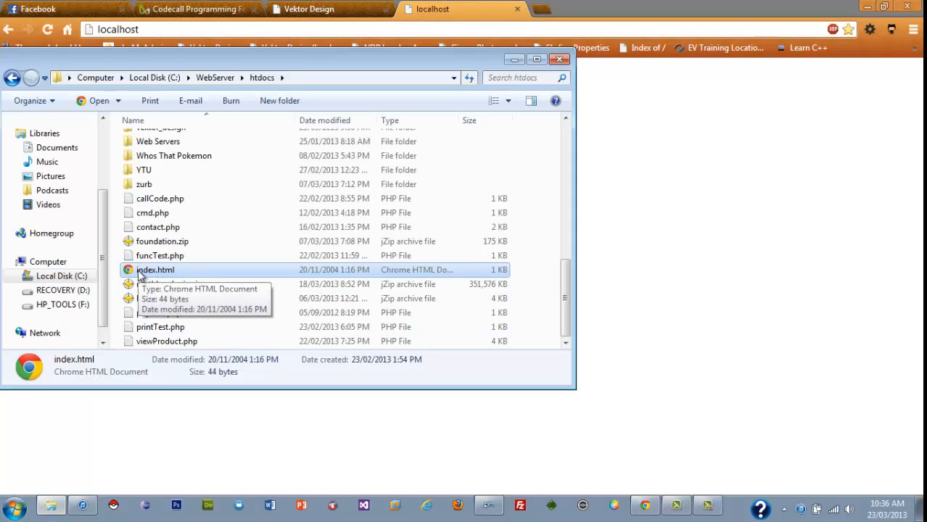
left_click(140, 273)
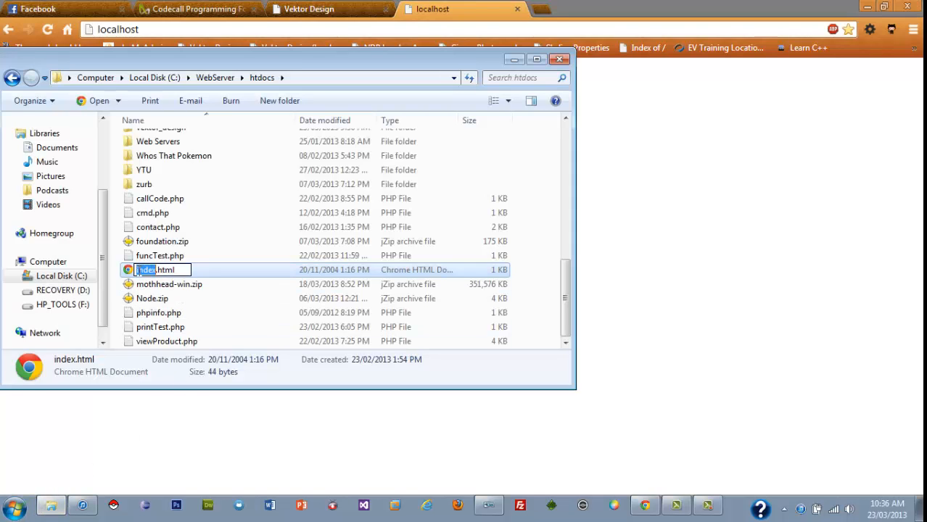
key("Home")
type("-")
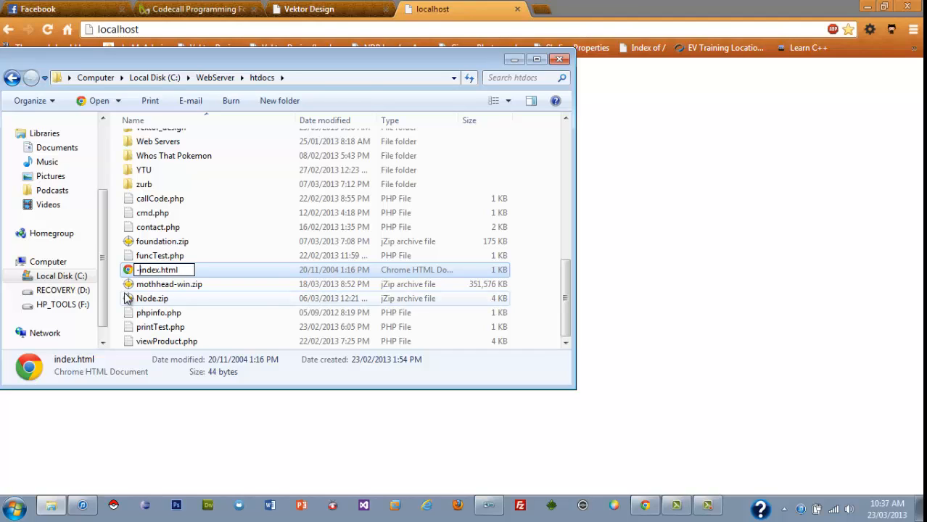
key("Return")
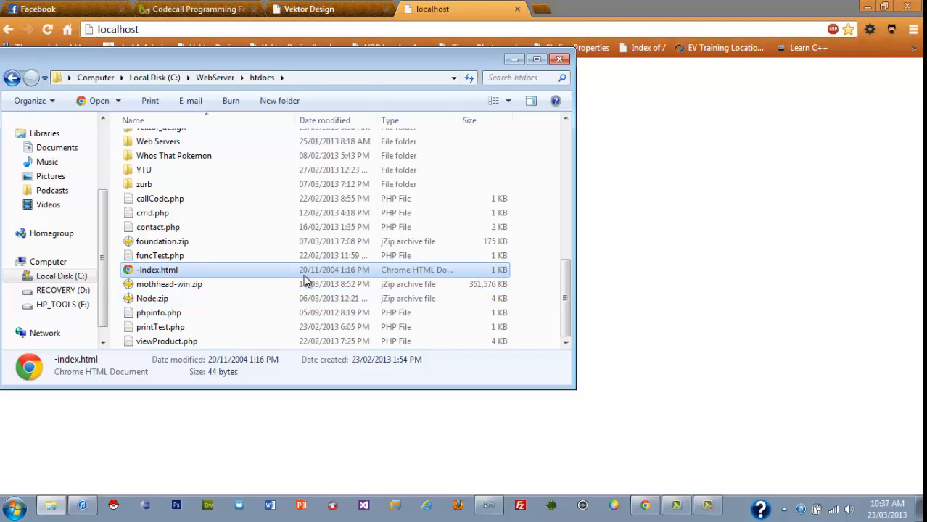
Return to Chrome and reload the localhost page to check what the server shows without an index file.
left_click(631, 220)
left_click(46, 32)
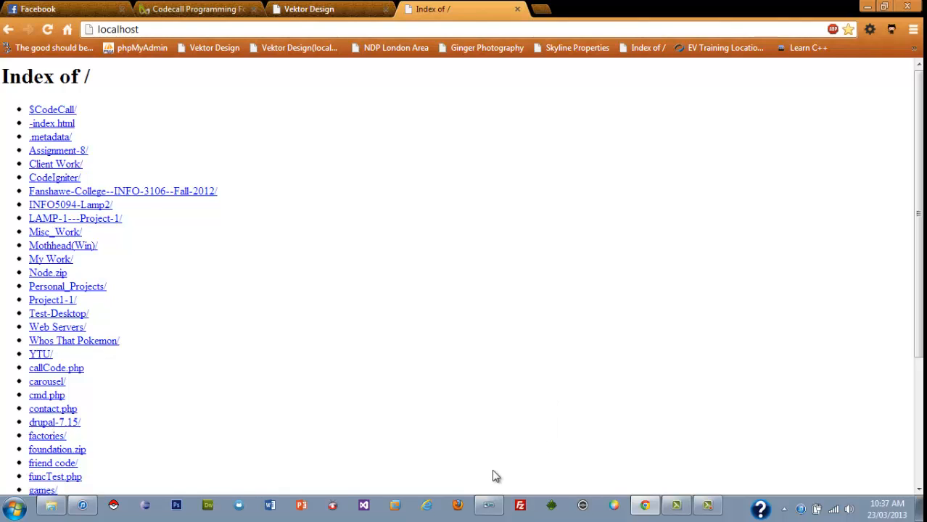
left_click(489, 506)
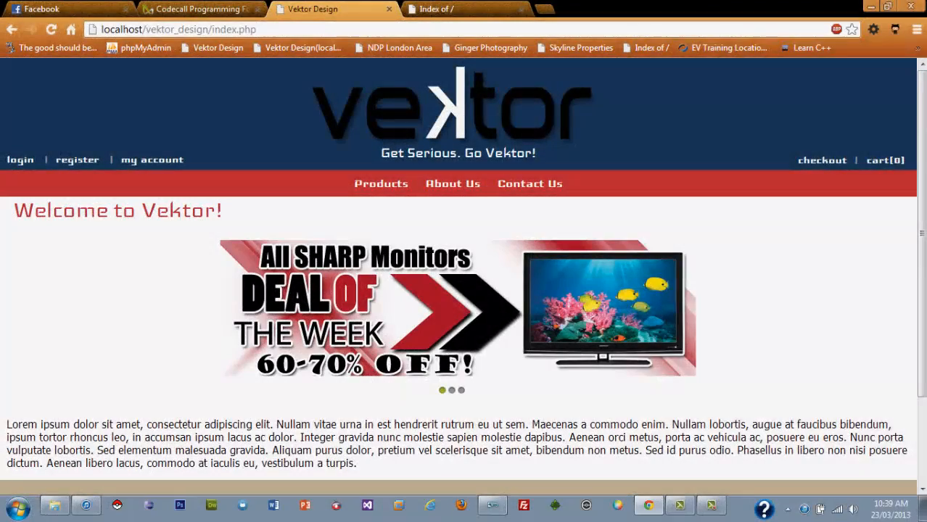
Open the bookmarked PHP For Windows releases page and locate the VC9 x86 Thread Safe build of PHP 5.3 (5.3.23).
left_click(919, 47)
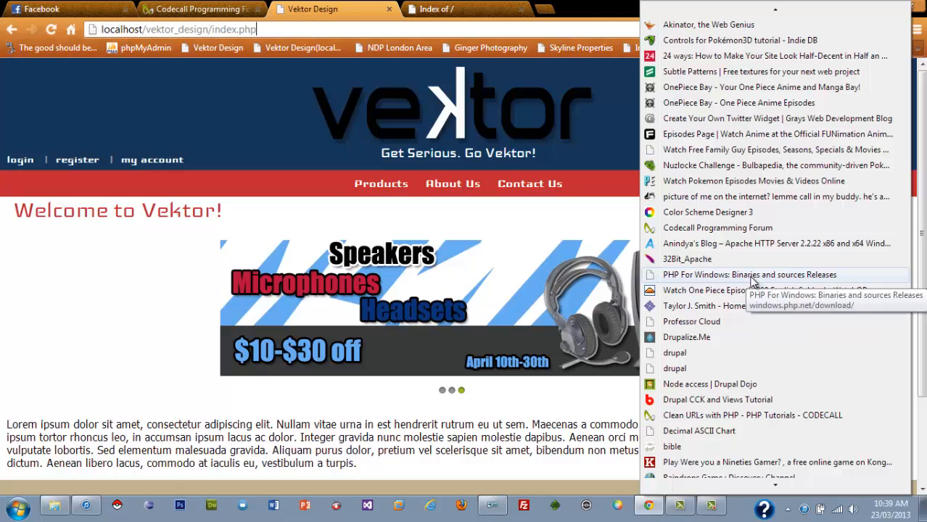
left_click(752, 275)
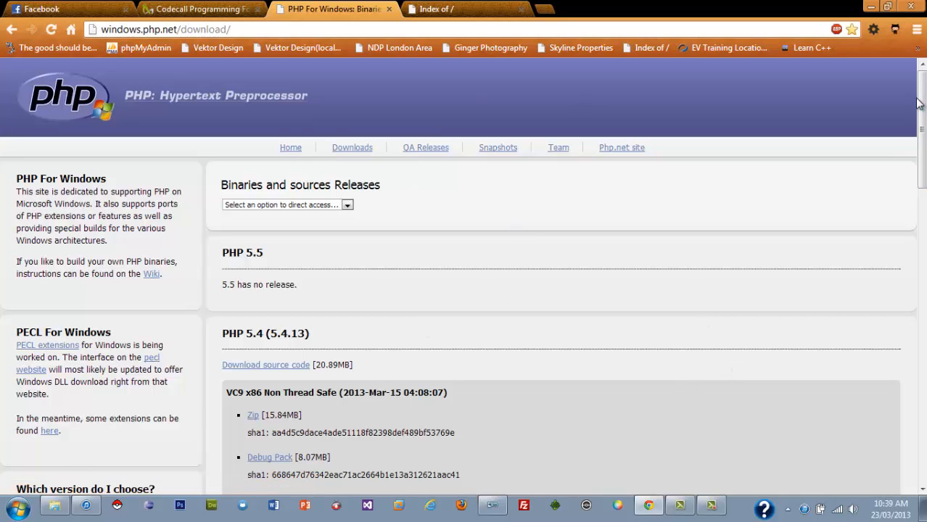
left_click_drag(919, 103, 917, 220)
left_click_drag(223, 316, 609, 277)
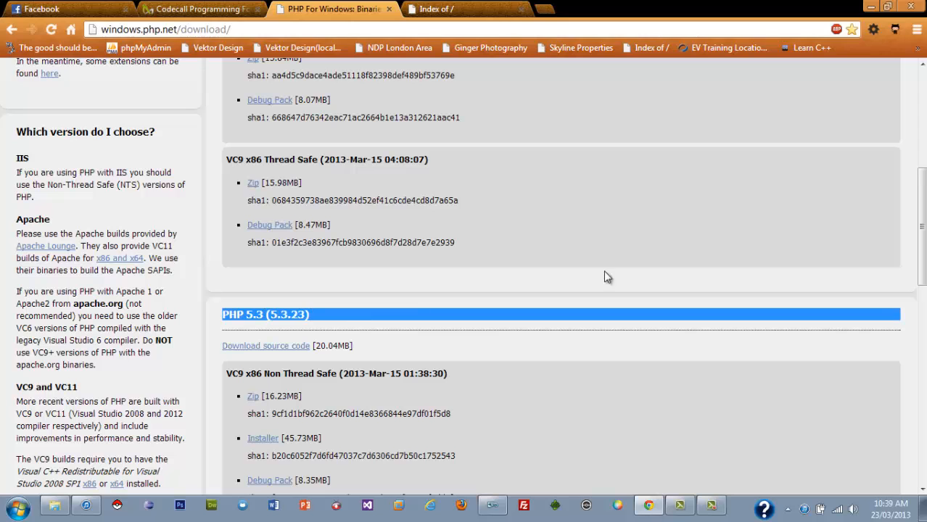
left_click_drag(923, 251, 923, 305)
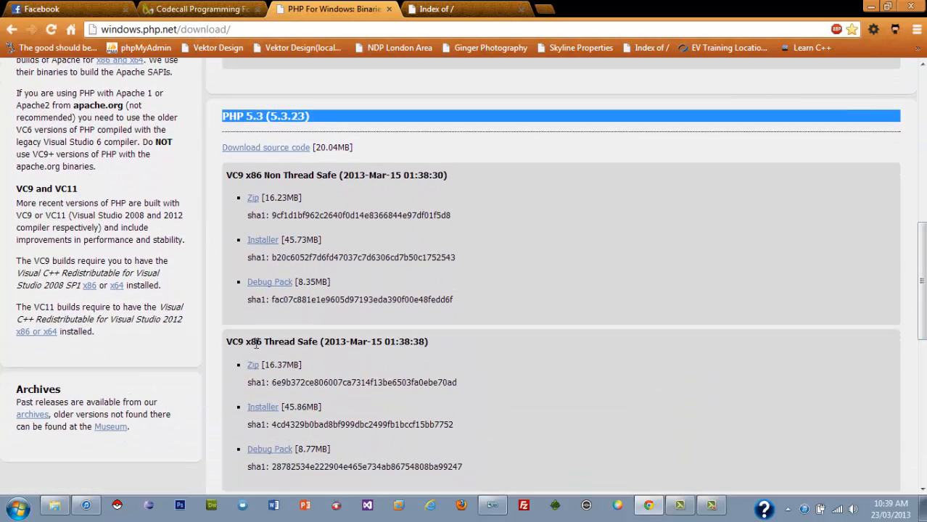
left_click_drag(265, 341, 338, 339)
left_click(559, 384)
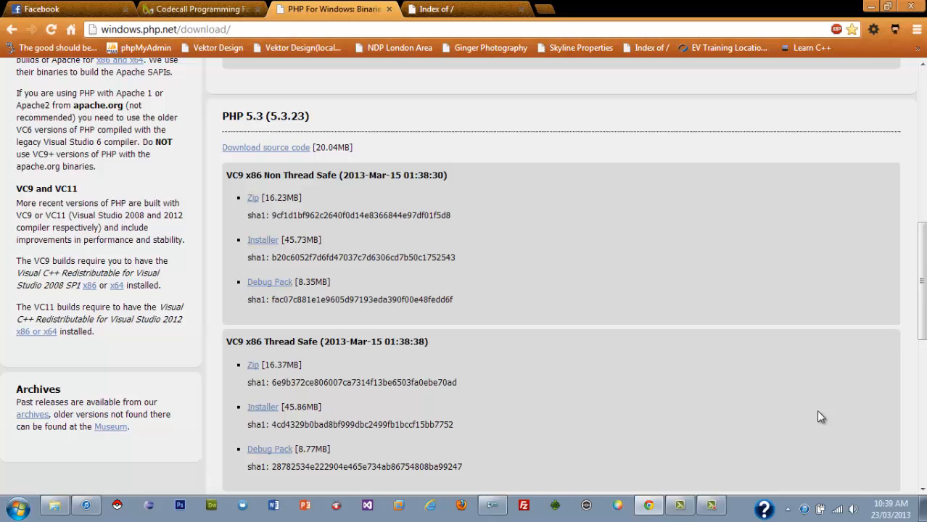
Switch to Windows Explorer and go back up from htdocs through WebServer to the root of drive C.
left_click(54, 506)
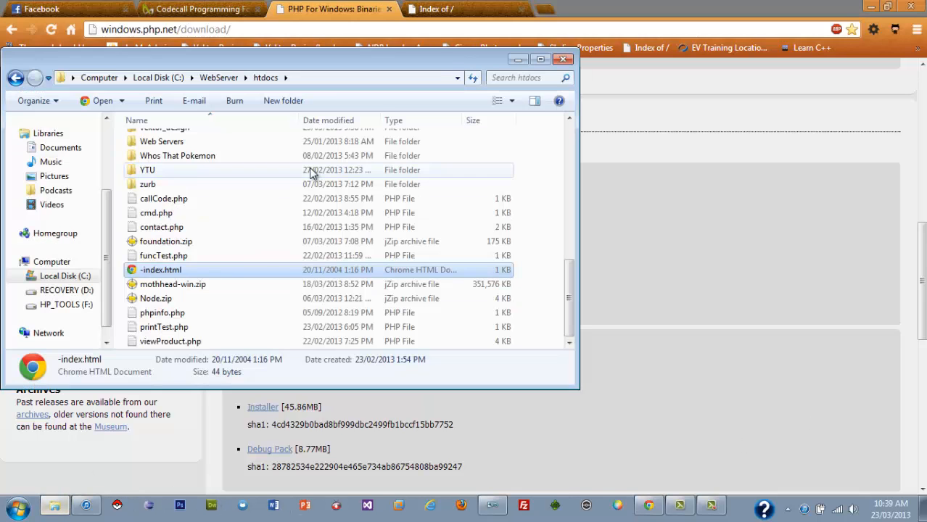
left_click(218, 78)
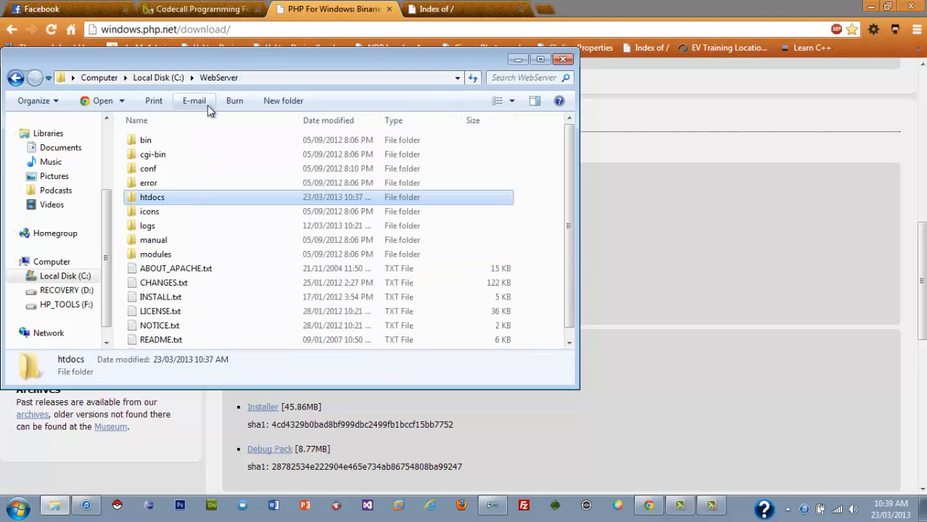
left_click(158, 78)
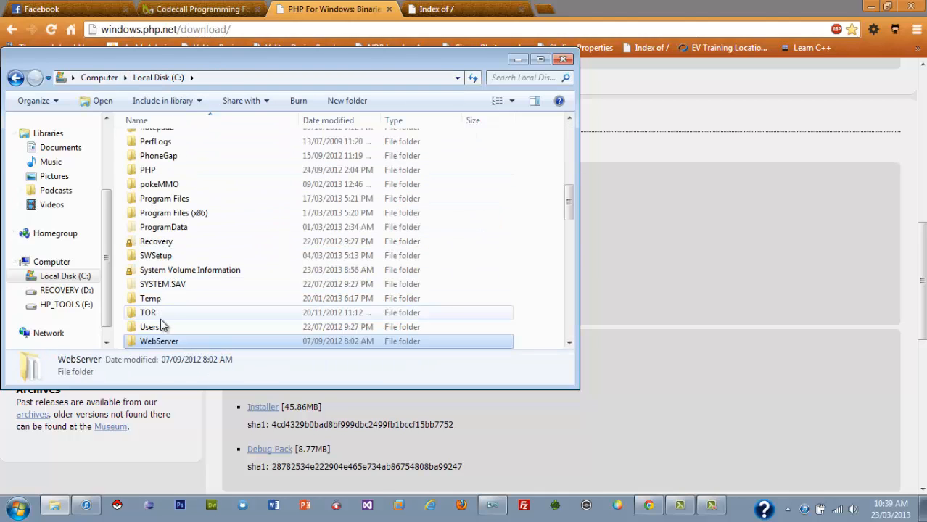
Look into the PHP folder on drive C, and locate httpd.conf in the conf folder of WebServer.
double_click(149, 170)
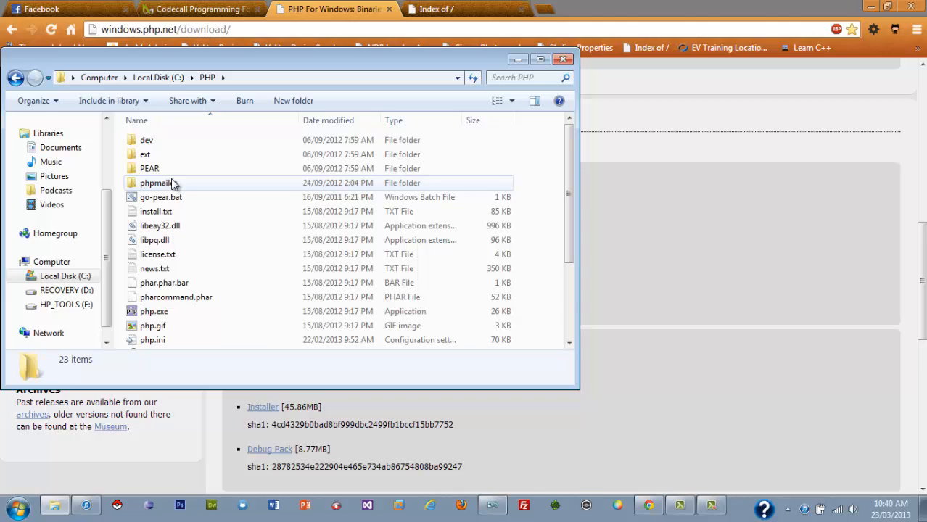
left_click(169, 78)
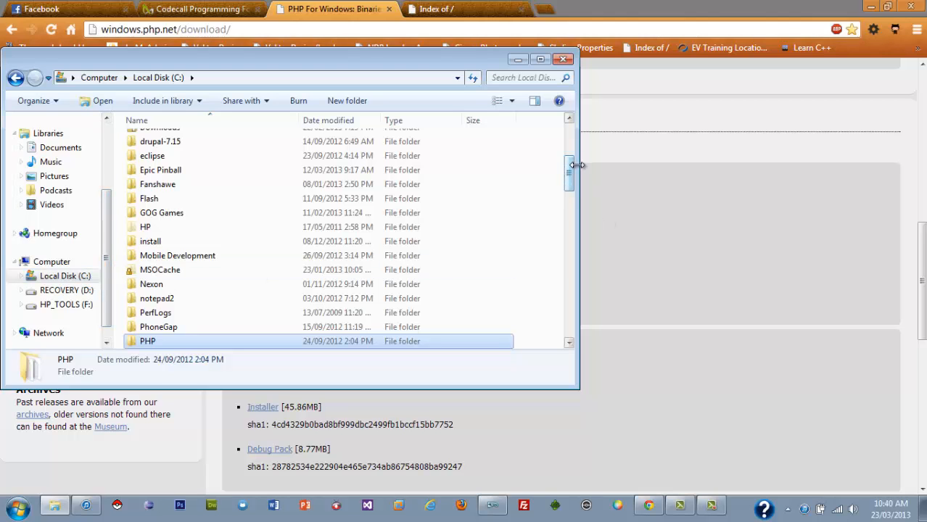
left_click_drag(569, 168, 569, 209)
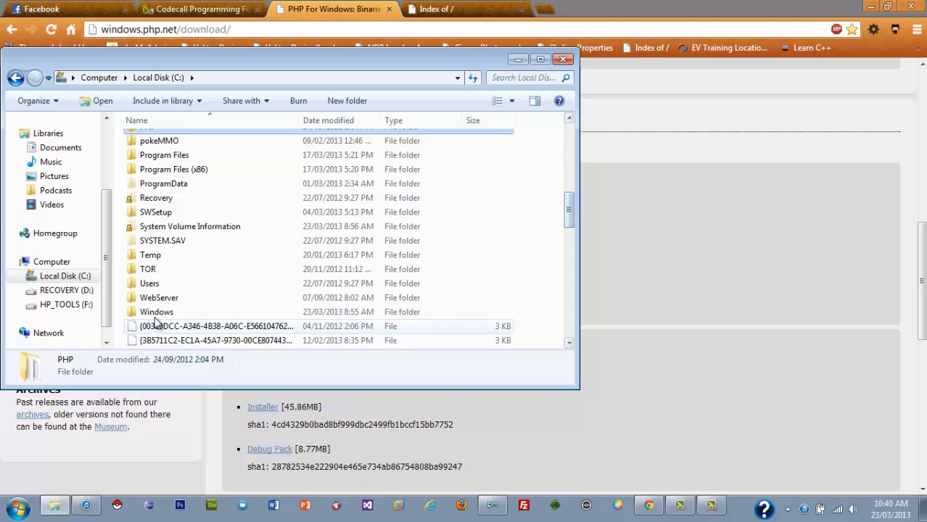
double_click(179, 299)
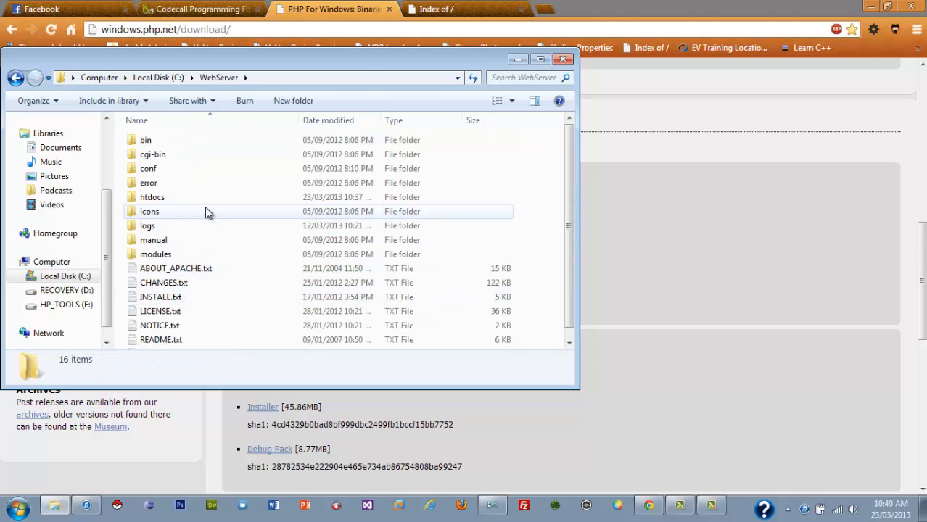
double_click(220, 172)
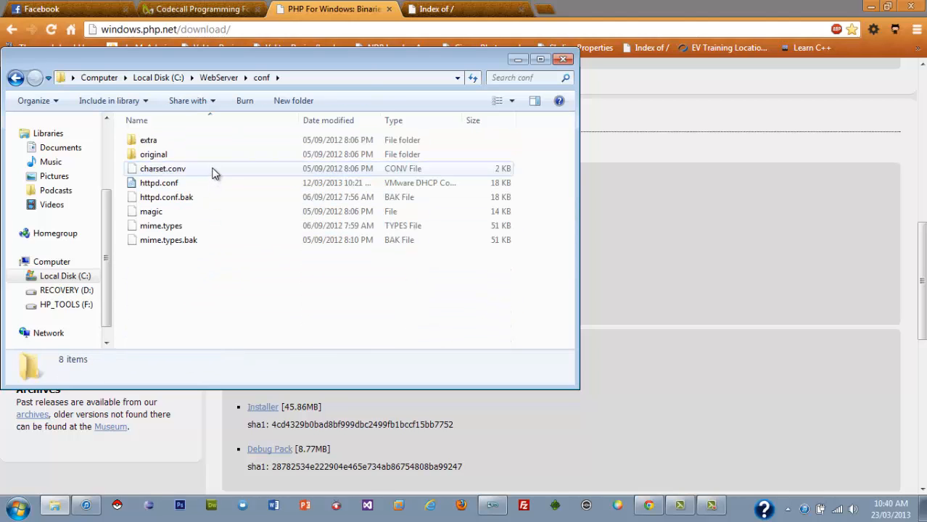
left_click(225, 188)
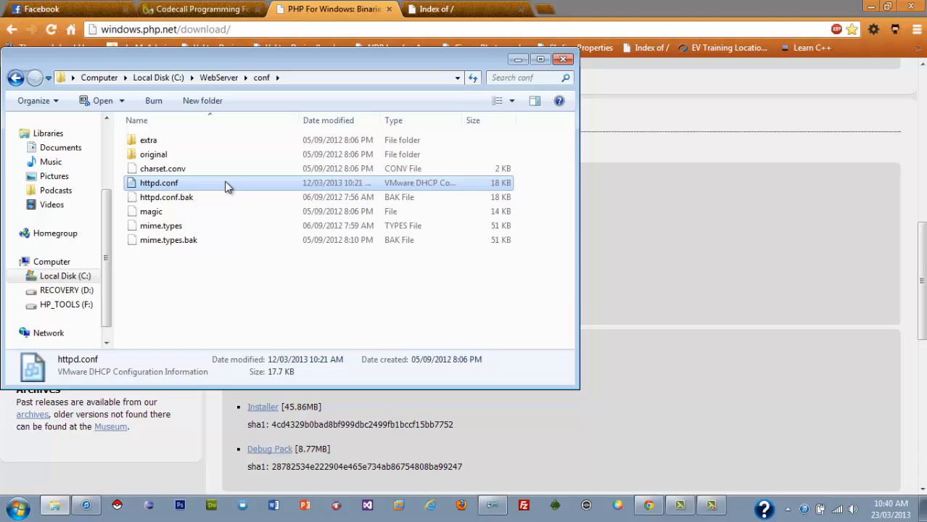
left_click(219, 77)
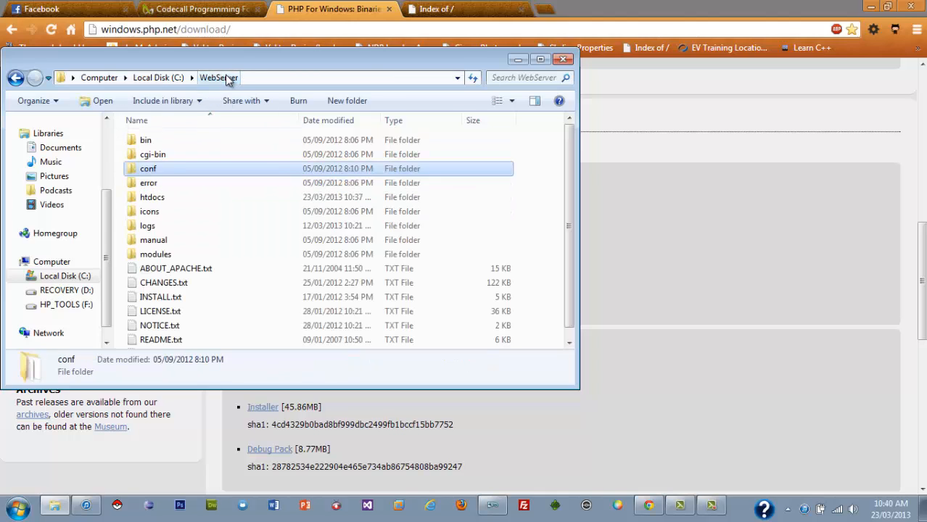
Restart the Apache2.2 service in Apache Service Monitor, and reload the localhost page in Chrome.
left_click(788, 510)
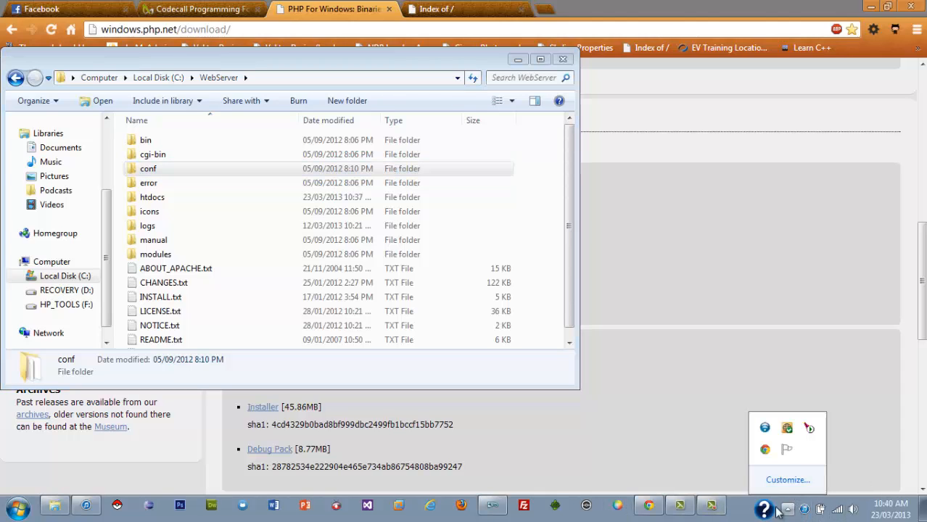
right_click(811, 428)
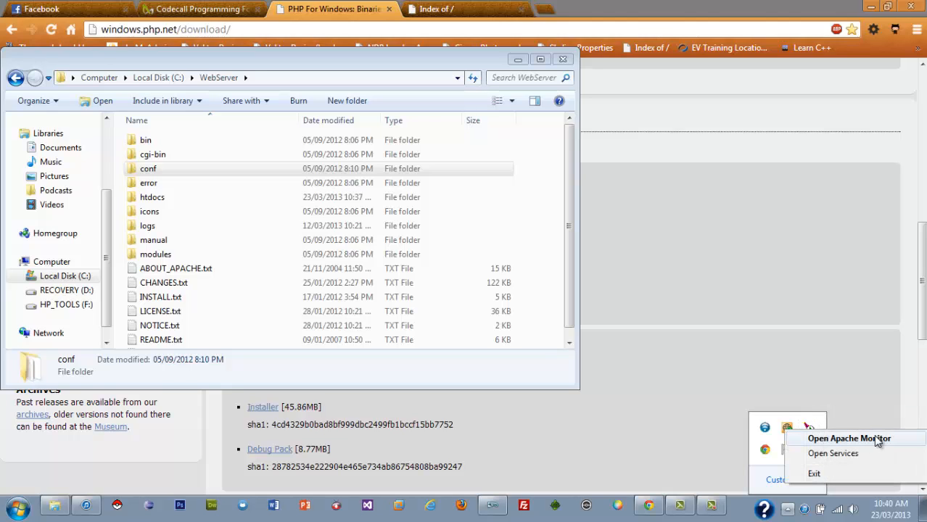
left_click(849, 440)
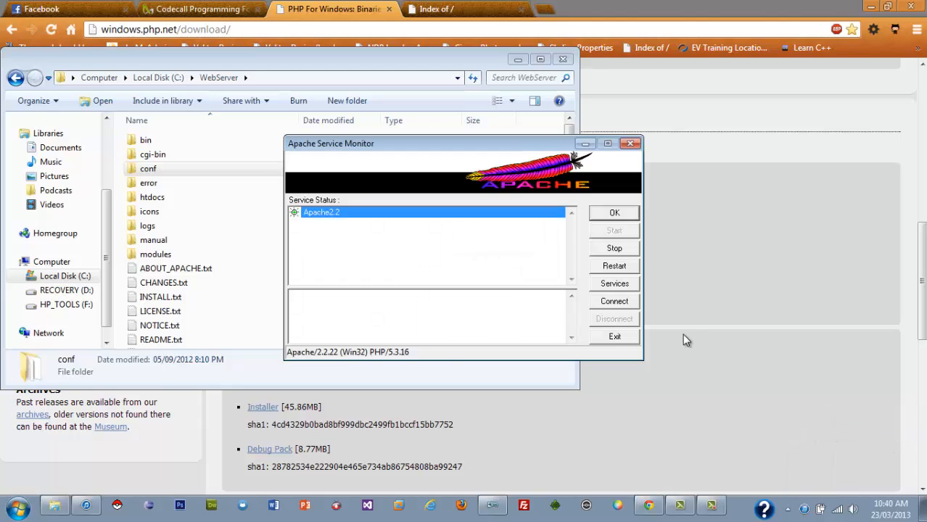
left_click(622, 267)
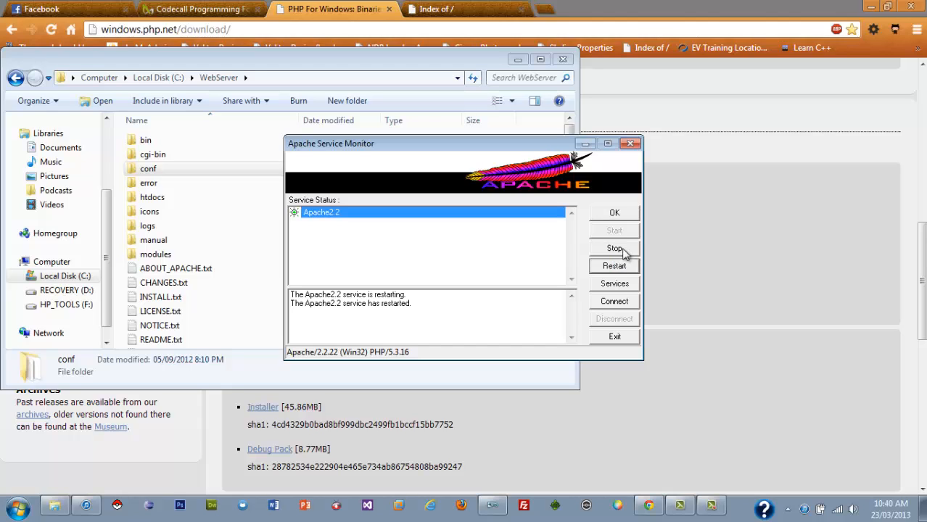
left_click(631, 143)
left_click(562, 59)
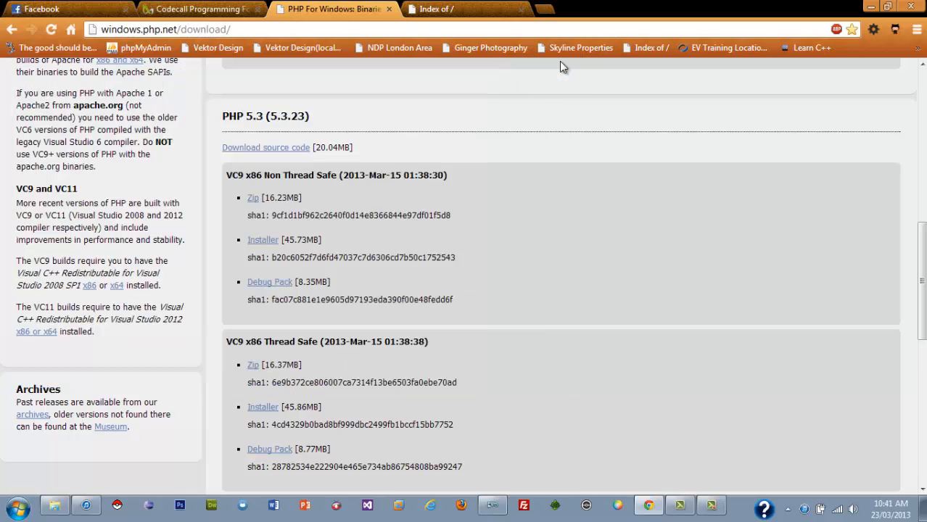
key("ctrl+Tab")
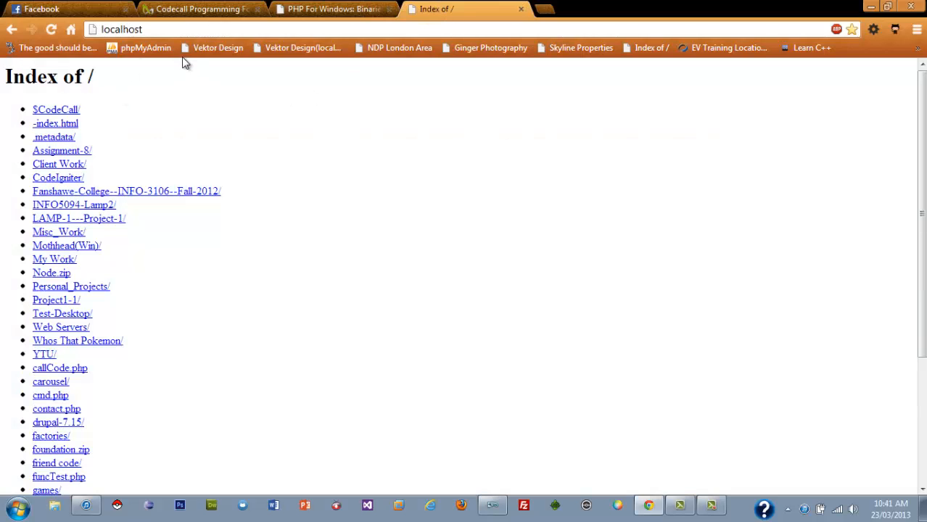
left_click(55, 28)
Switch to Komodo Edit and create a new blank PHP file.
mouse_move(503, 512)
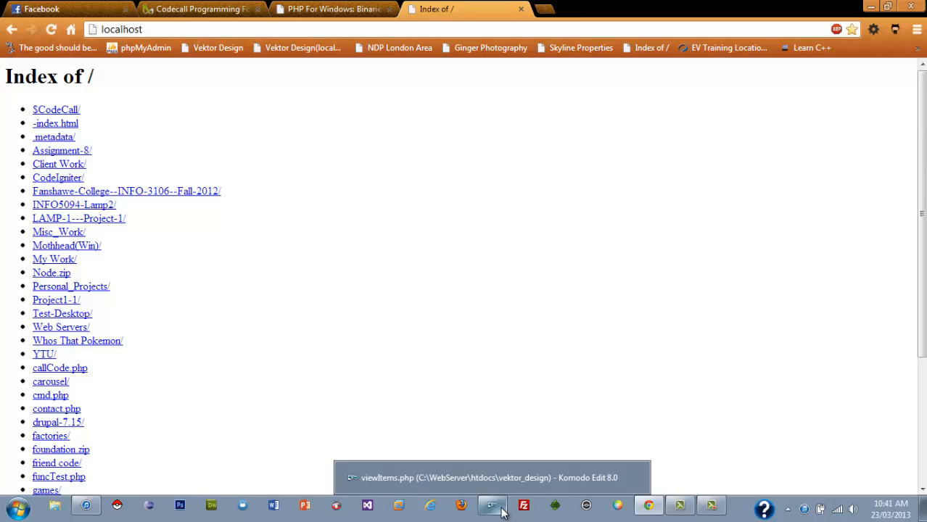
left_click(503, 512)
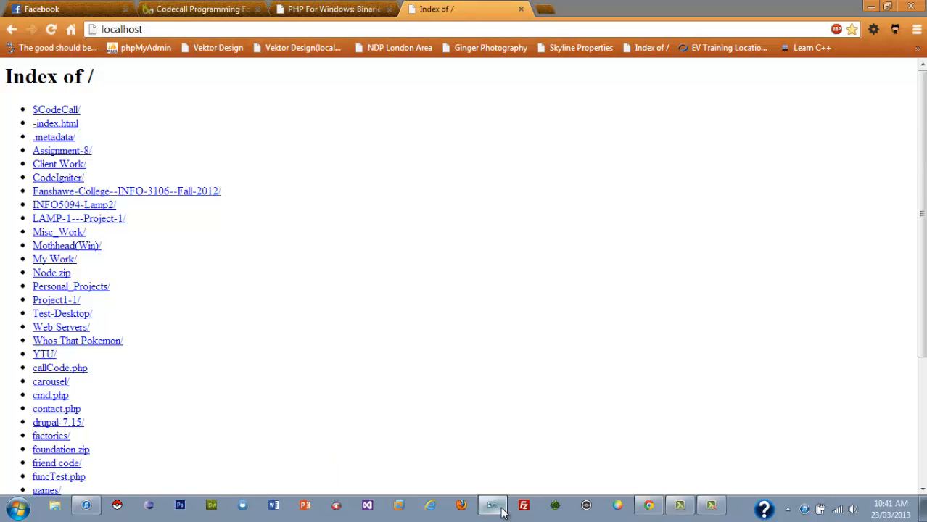
key("ctrl+n")
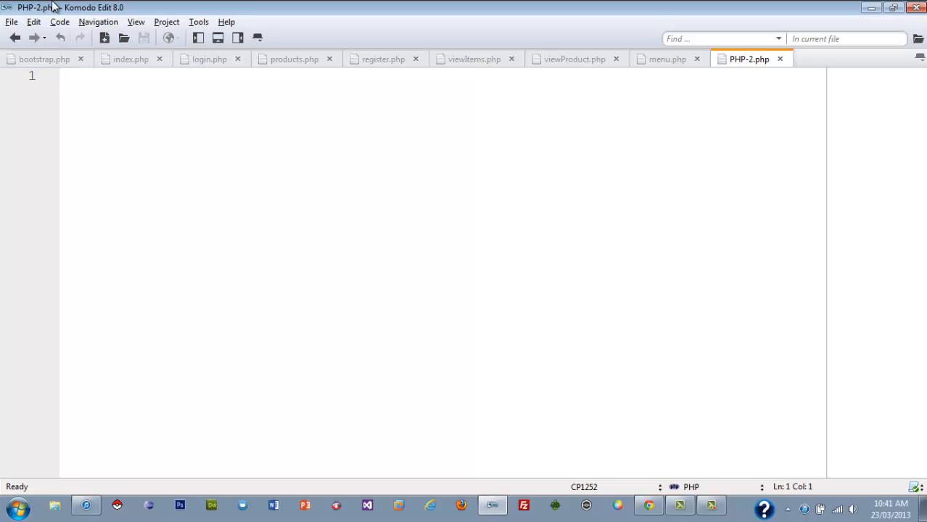
left_click_drag(52, 6, 119, 13)
double_click(117, 8)
Write a PHP block from <?php to ?> containing the call phpinfo();.
type("<?")
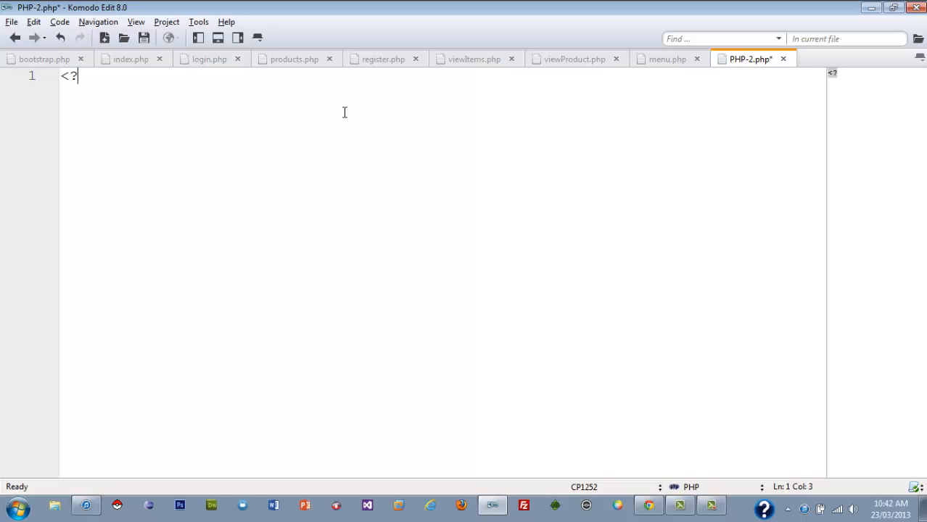
key("Return")
key("Return")
type("?>")
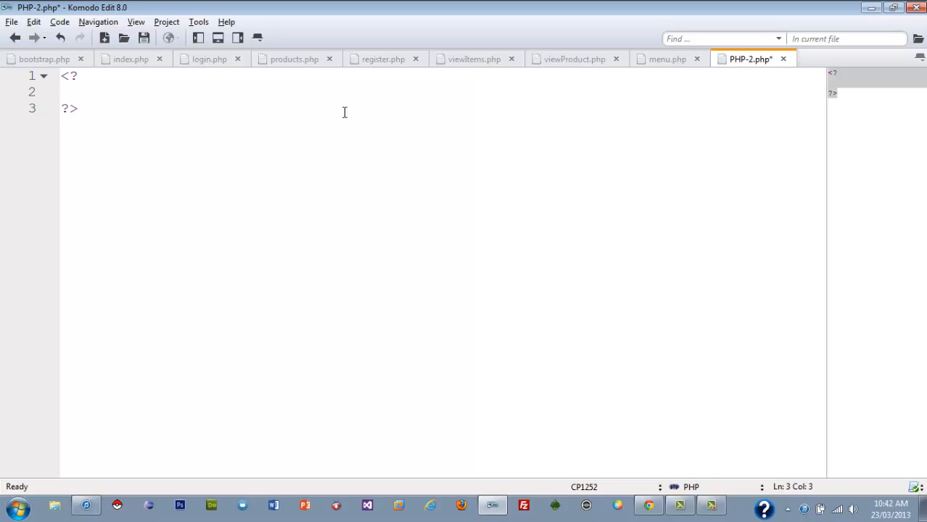
key("Up")
key("Up")
type("php")
key("Down")
type("php")
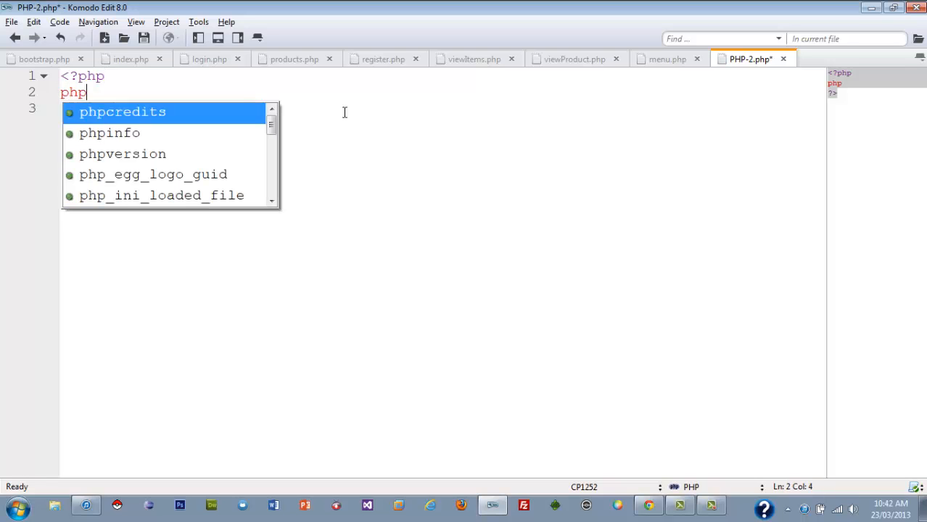
type("info();")
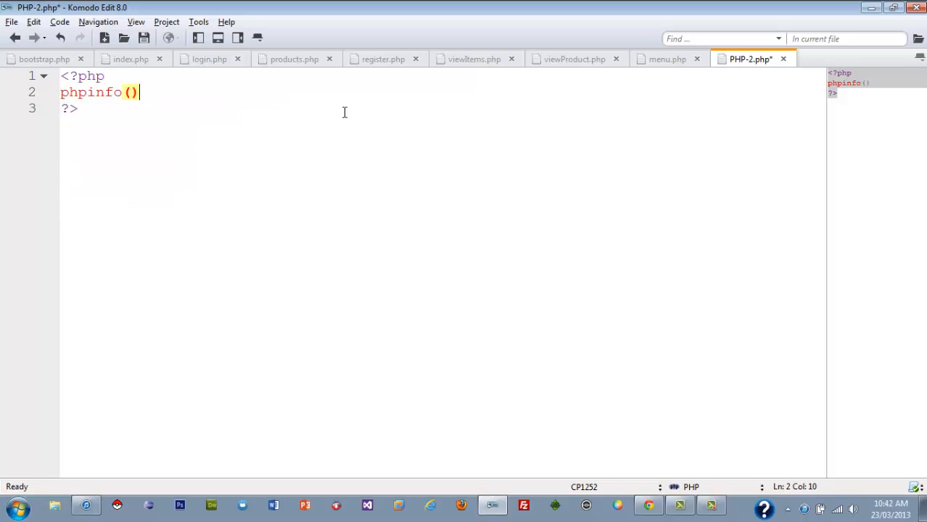
Try to save the script as phpinfo.php in the htdocs folder, and close the file without saving.
key("ctrl+s")
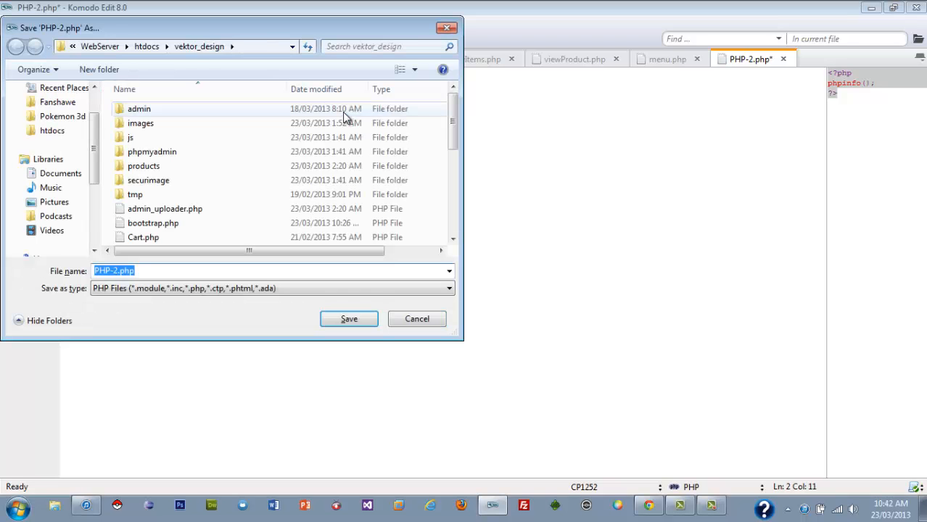
left_click(446, 28)
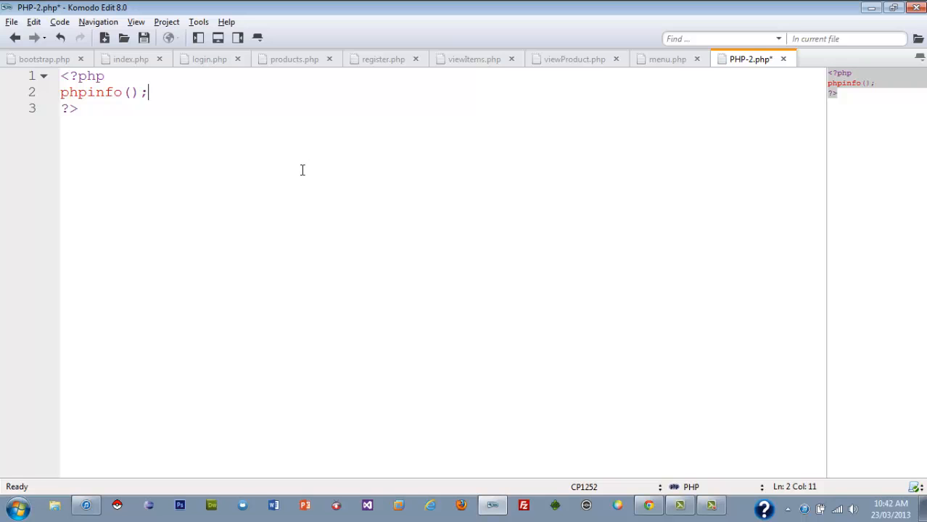
key("ctrl+s")
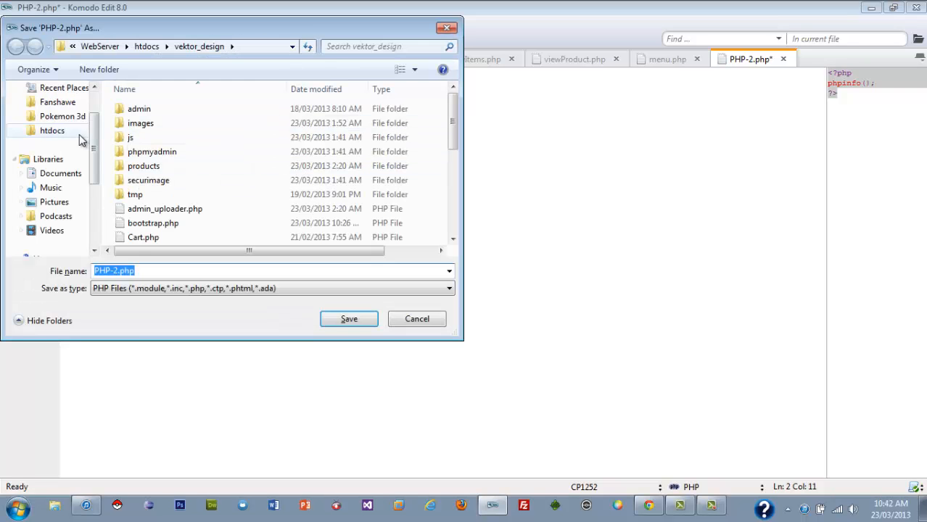
left_click(76, 135)
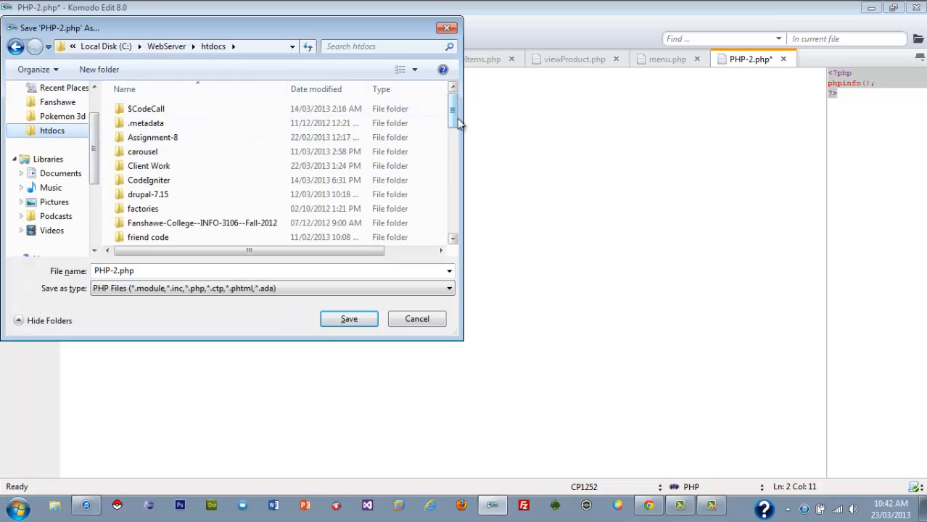
double_click(109, 269)
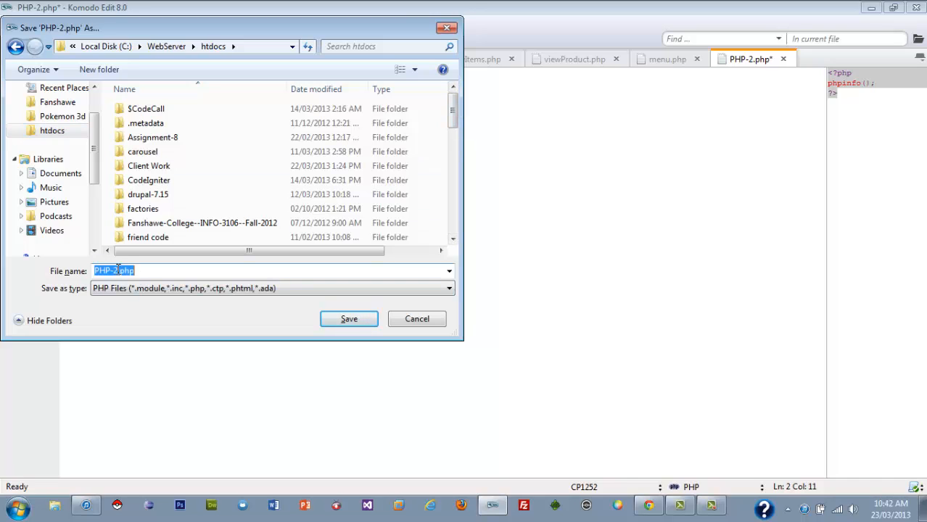
left_click_drag(118, 271, 84, 278)
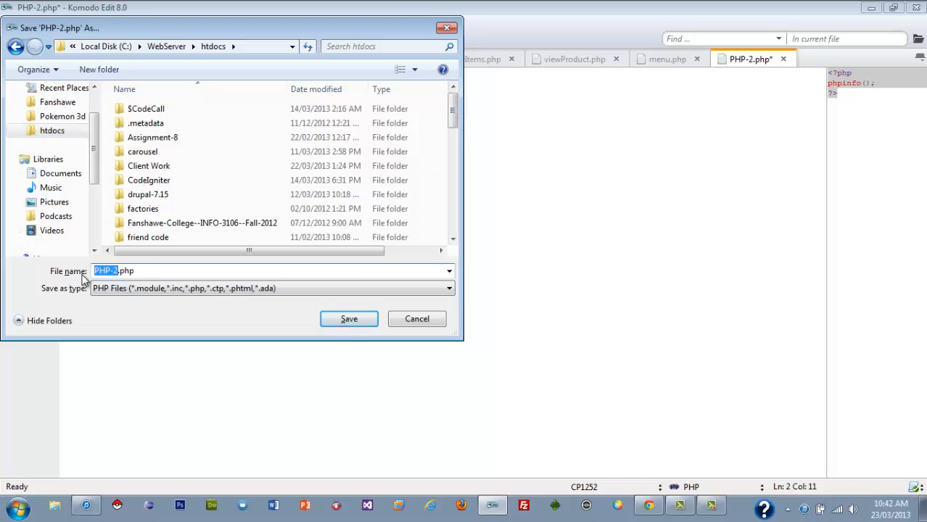
type("phpinfo")
left_click_drag(464, 137, 457, 216)
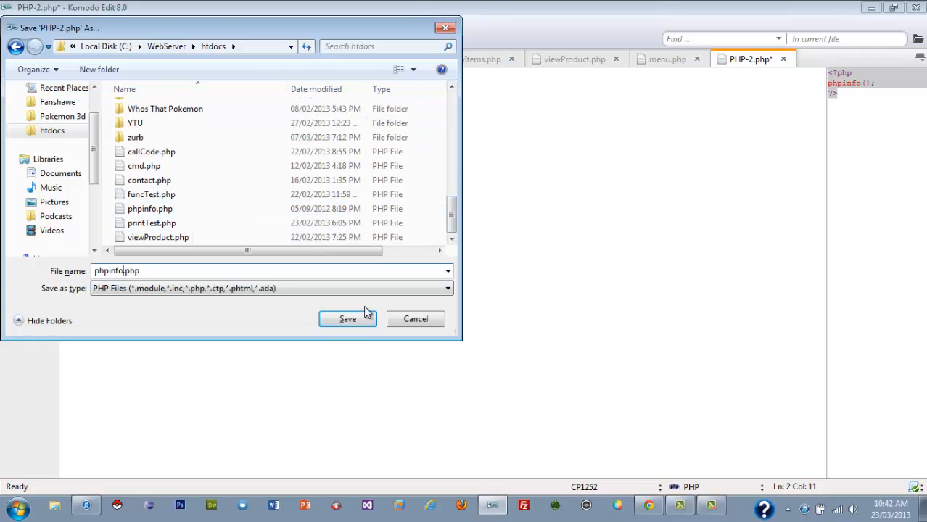
left_click(420, 324)
left_click(531, 203)
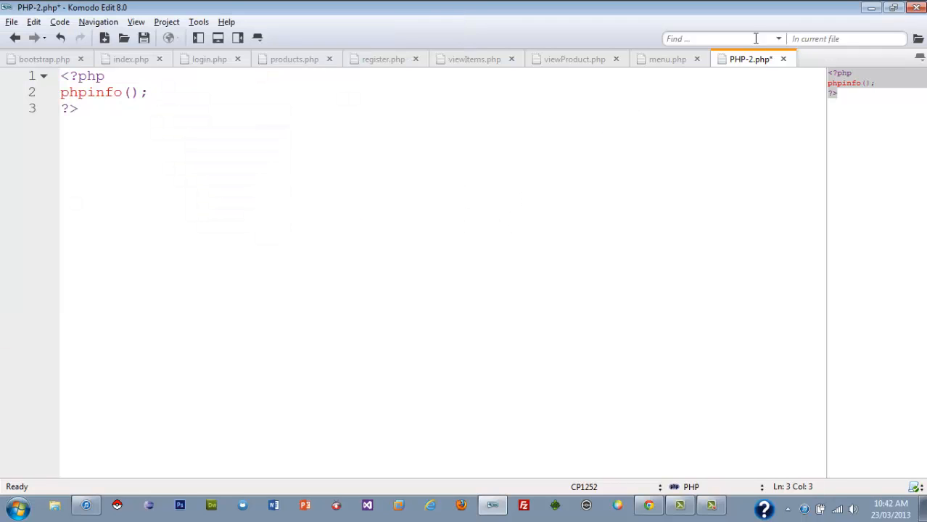
left_click(783, 59)
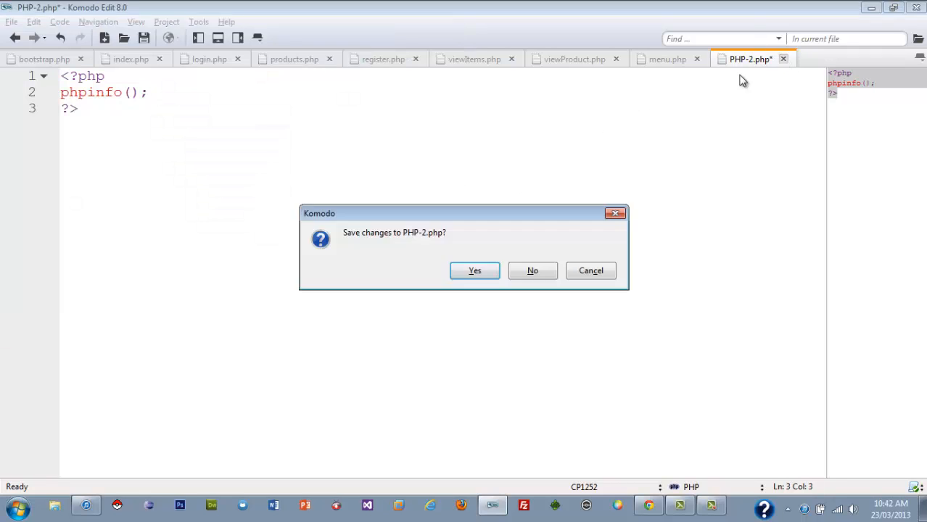
left_click(533, 271)
Return to Chrome, reload the localhost listing and open phpinfo.php from it.
left_click(648, 506)
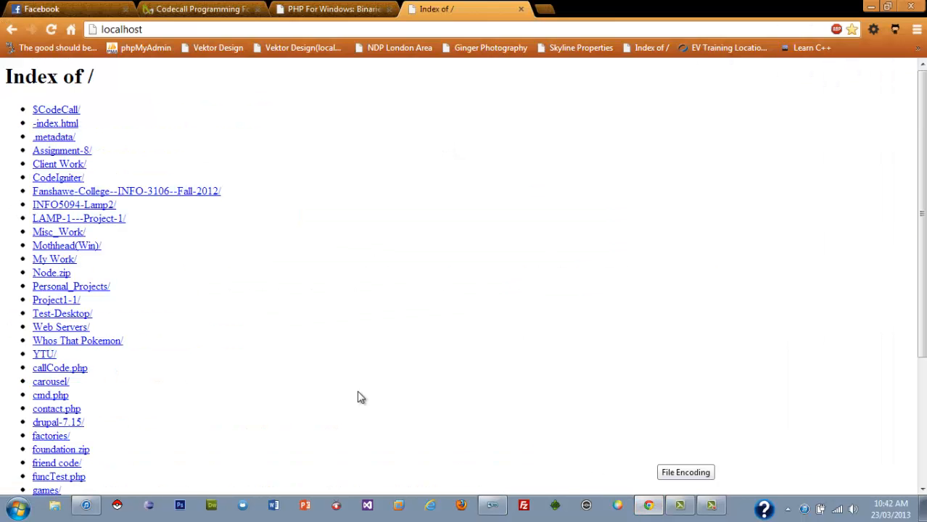
left_click(52, 30)
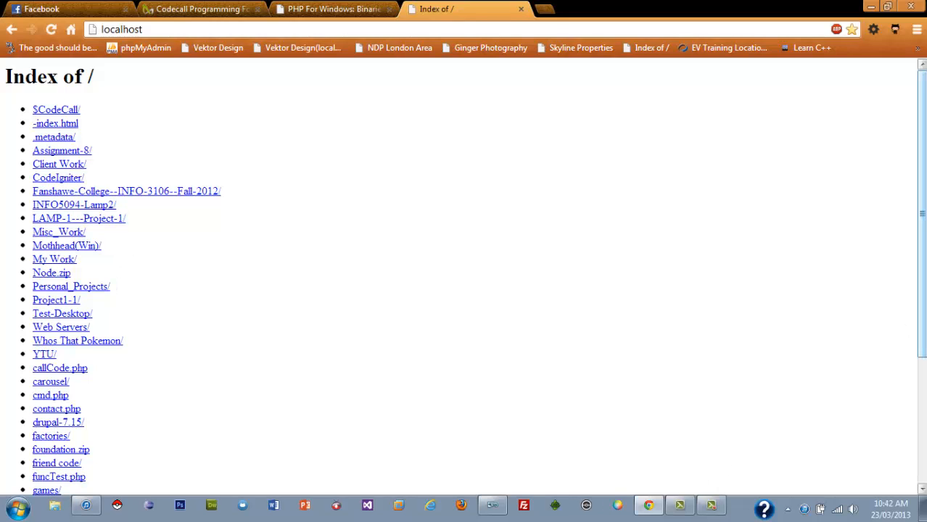
scroll(281, 438, "down", 4)
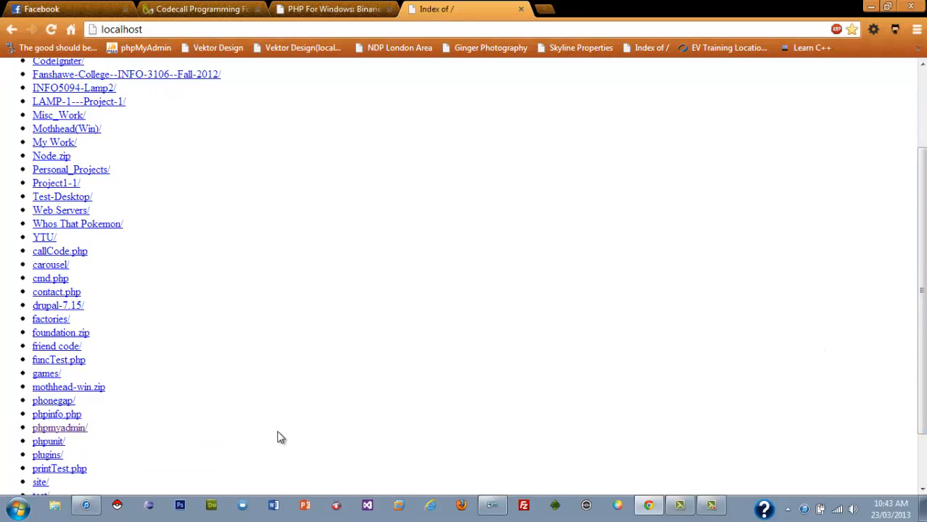
left_click(41, 415)
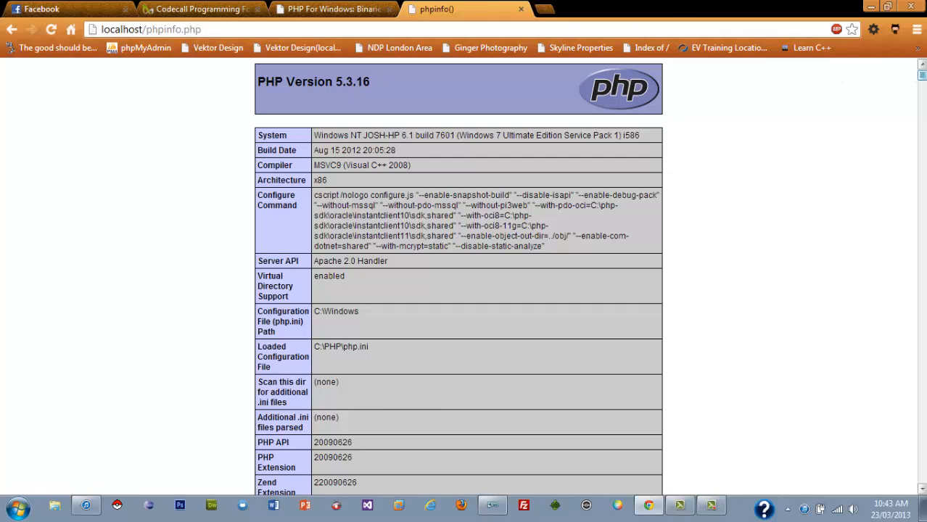
Examine the PHP version number in the heading of the phpinfo page.
left_click_drag(923, 75, 922, 75)
left_click_drag(332, 80, 382, 81)
left_click(422, 134)
left_click_drag(337, 81, 355, 82)
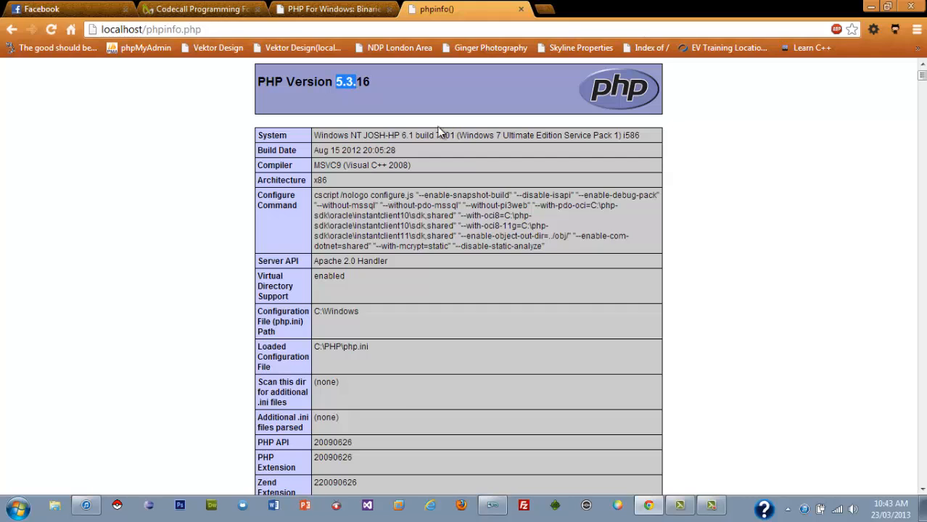
left_click(468, 115)
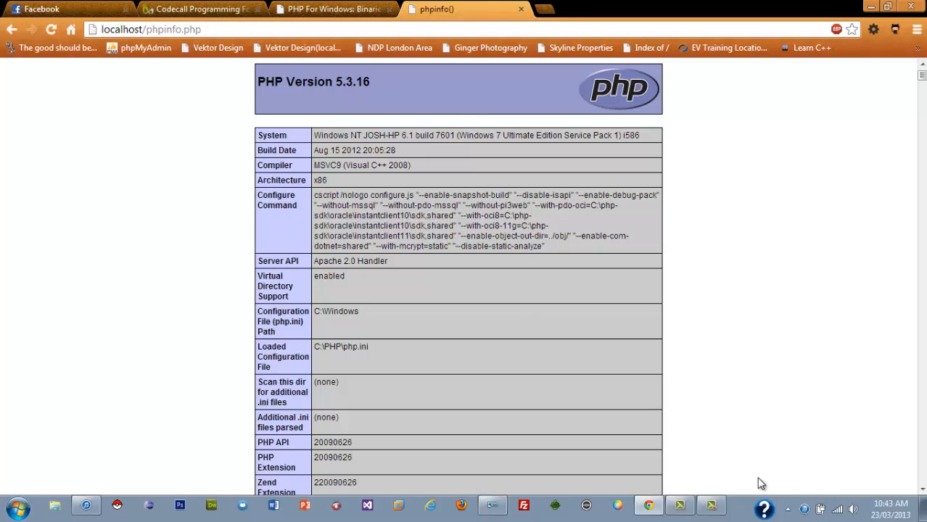
Check the Apache service monitor's controls among the hidden tray icons and close HP Support Assistant.
left_click(787, 510)
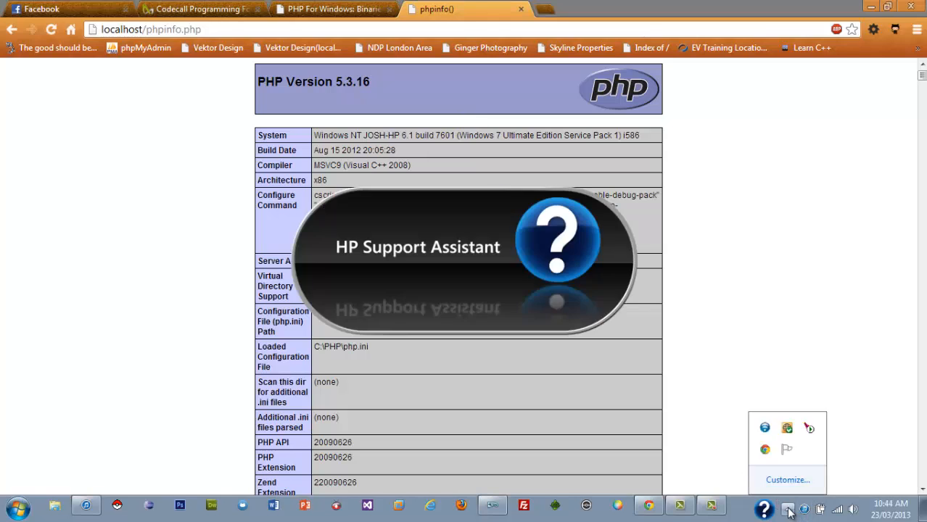
left_click(810, 429)
mouse_move(838, 439)
left_click(772, 471)
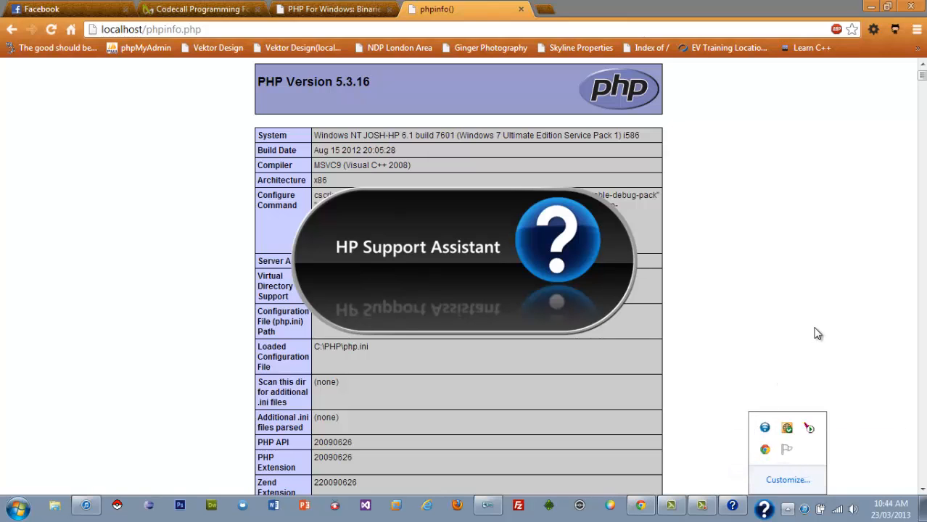
left_click(793, 365)
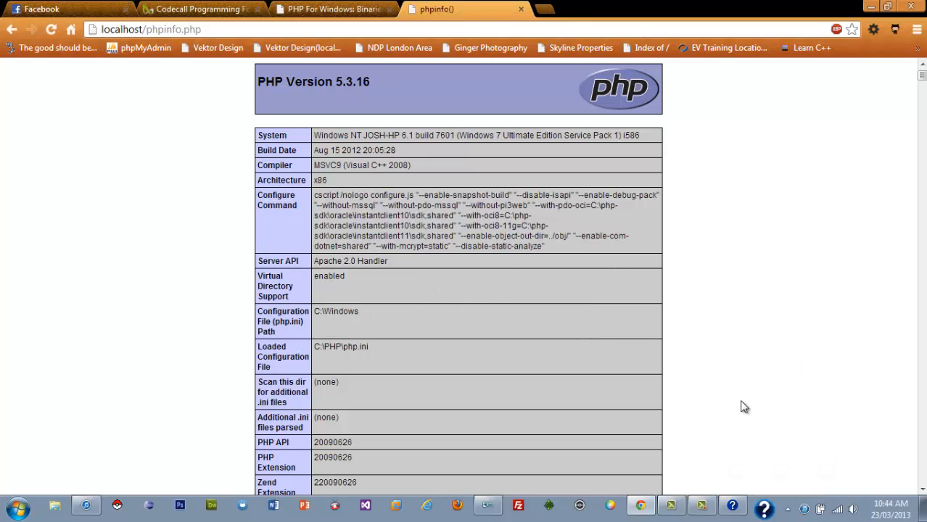
right_click(735, 512)
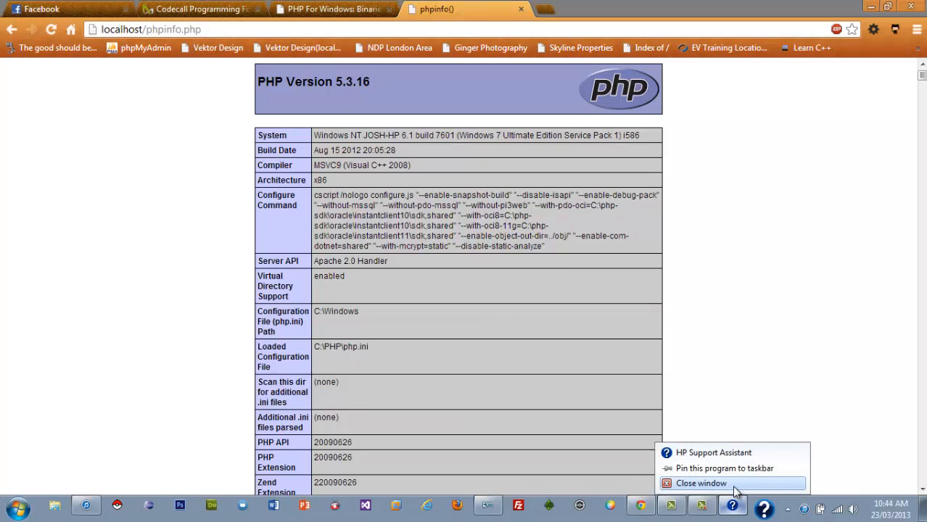
left_click(738, 489)
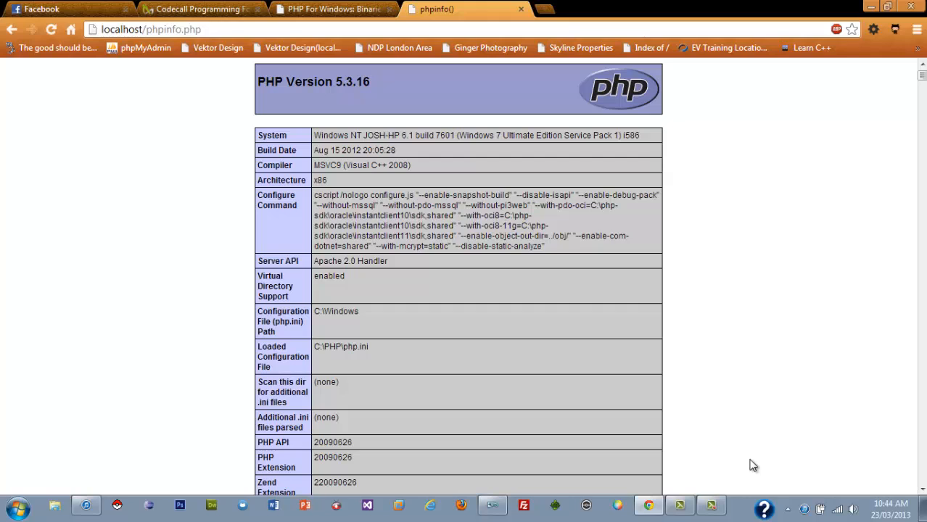
Switch to Komodo Edit and open phpinfo.php from the WebServer htdocs folder.
left_click(493, 506)
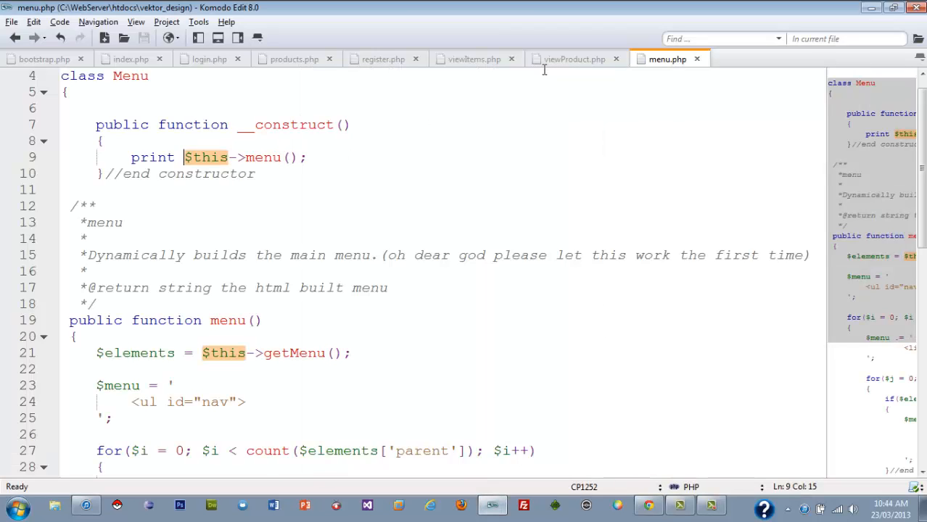
key("ctrl+o")
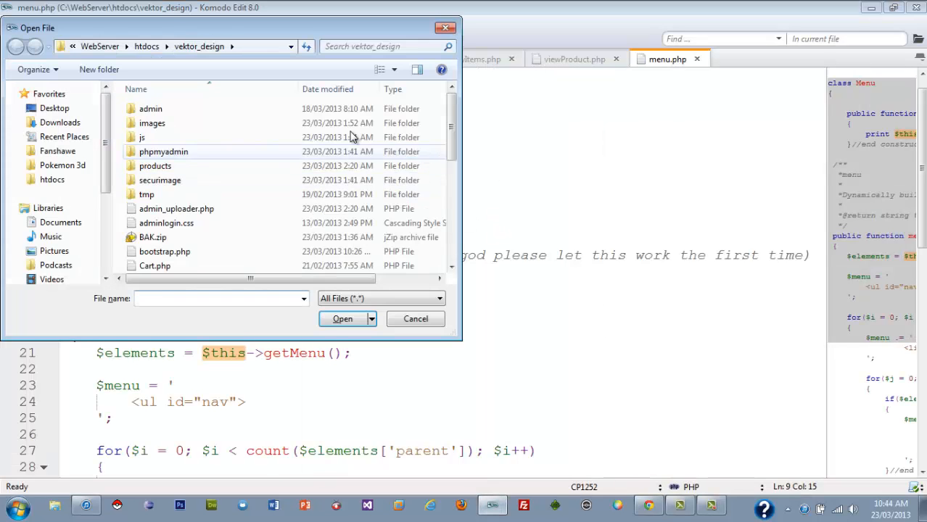
left_click(162, 46)
left_click_drag(449, 172, 450, 216)
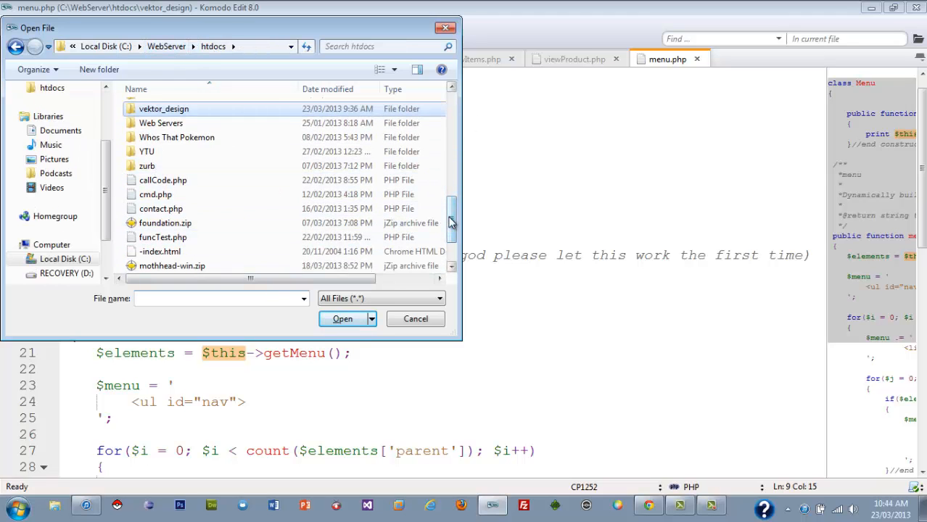
scroll(446, 217, "down", 2)
double_click(167, 237)
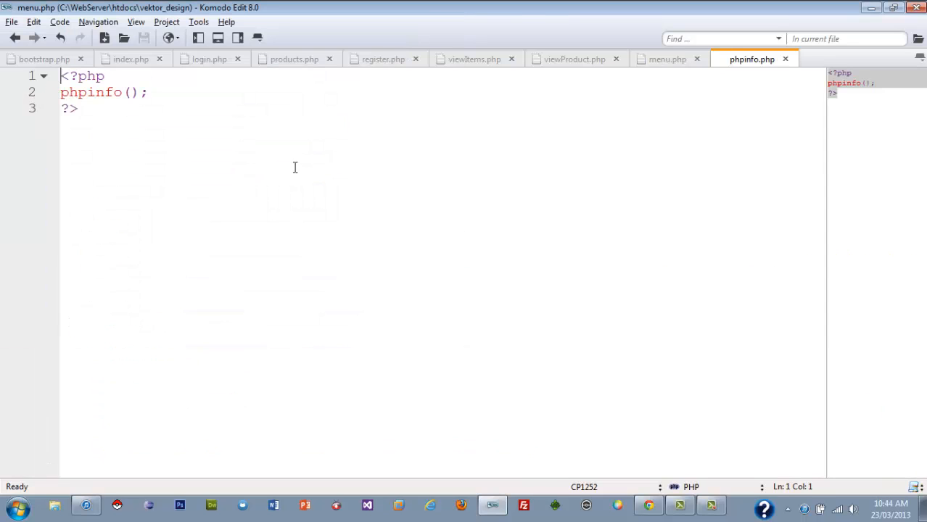
Delete the semicolon after phpinfo(), save the script and reload localhost/phpinfo.php in Chrome.
key("BackSpace")
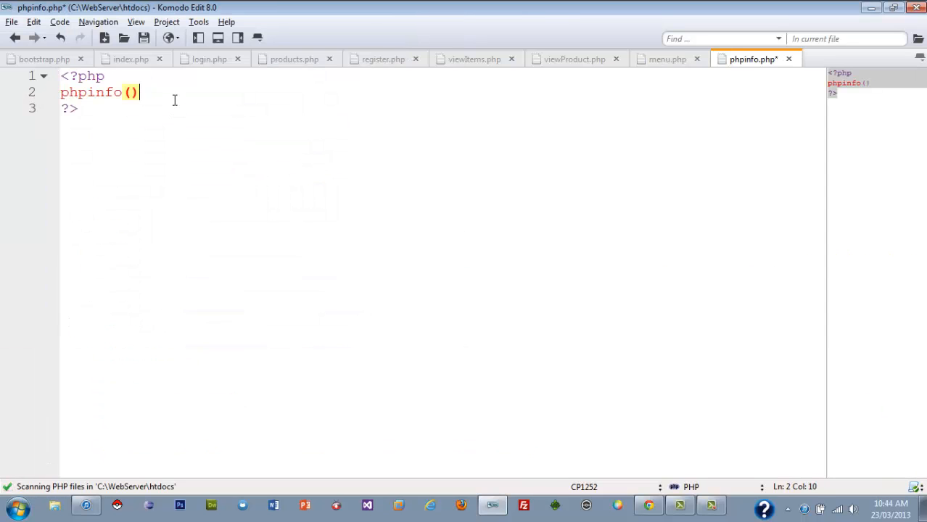
left_click(649, 505)
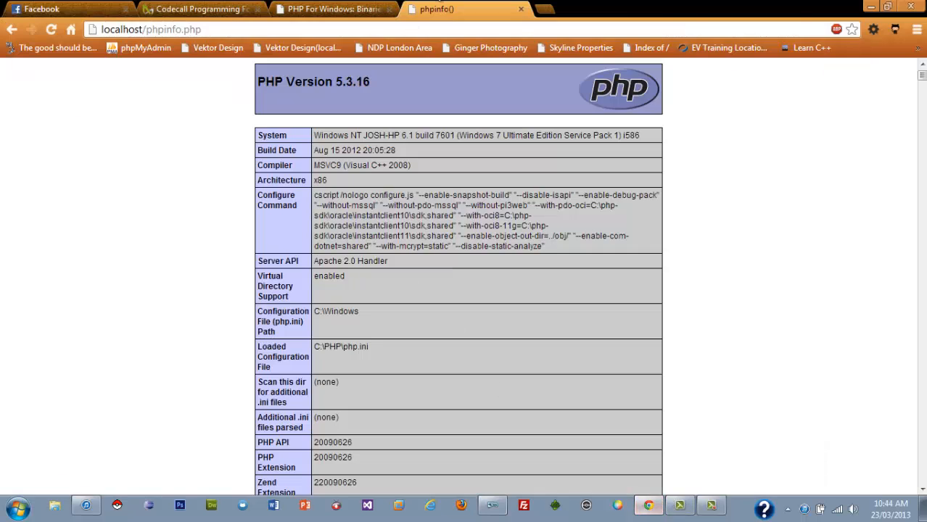
left_click(59, 29)
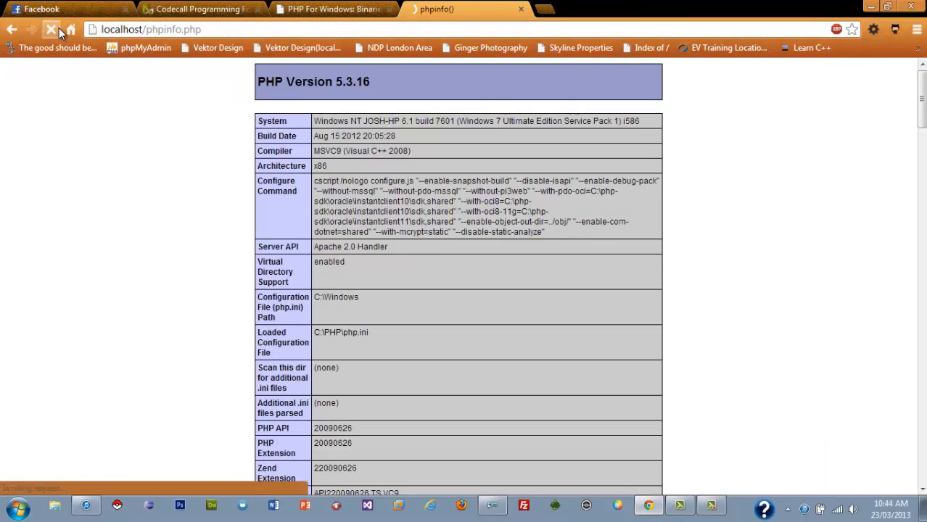
Return to Komodo Edit, put the semicolon back after phpinfo() and save the script.
left_click(492, 505)
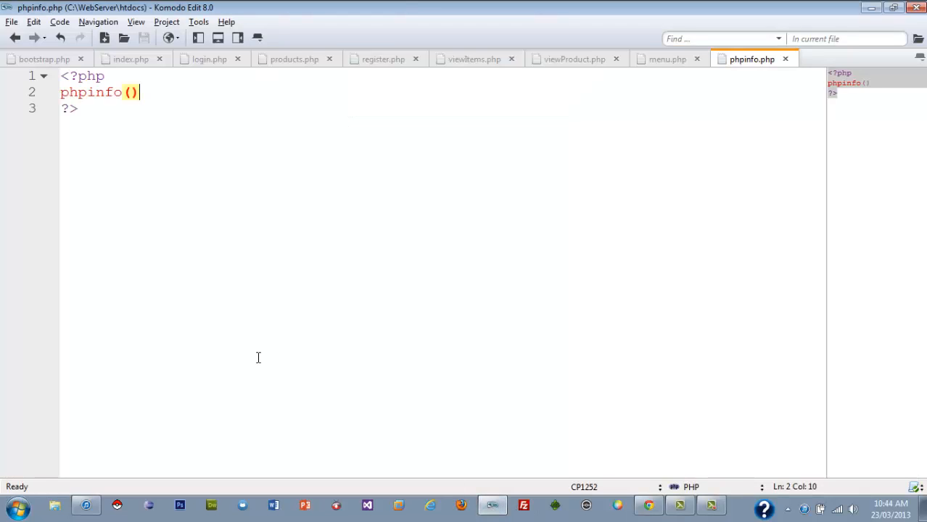
type(";")
key("ctrl+s")
Shorten the opening PHP tag to <?, save the script and reload the phpinfo page in Chrome.
key("Up")
key("BackSpace")
key("BackSpace")
key("BackSpace")
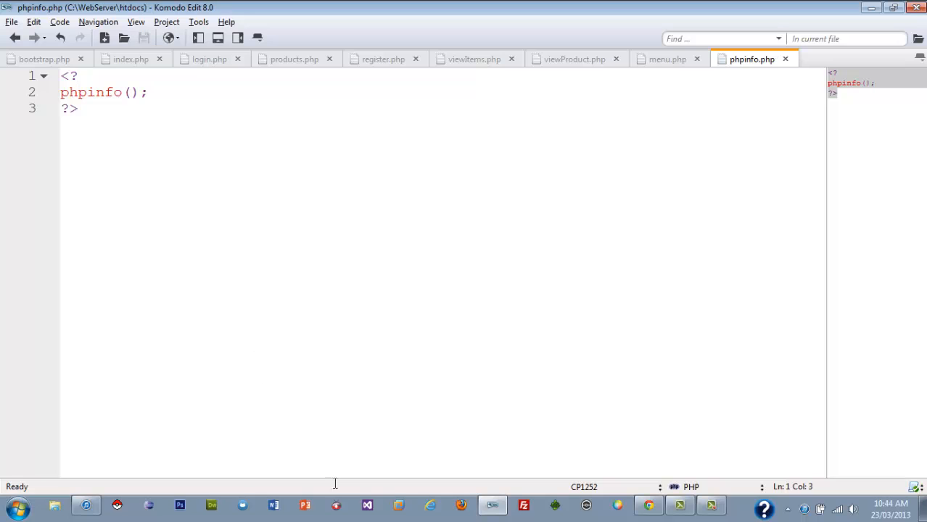
left_click(497, 510)
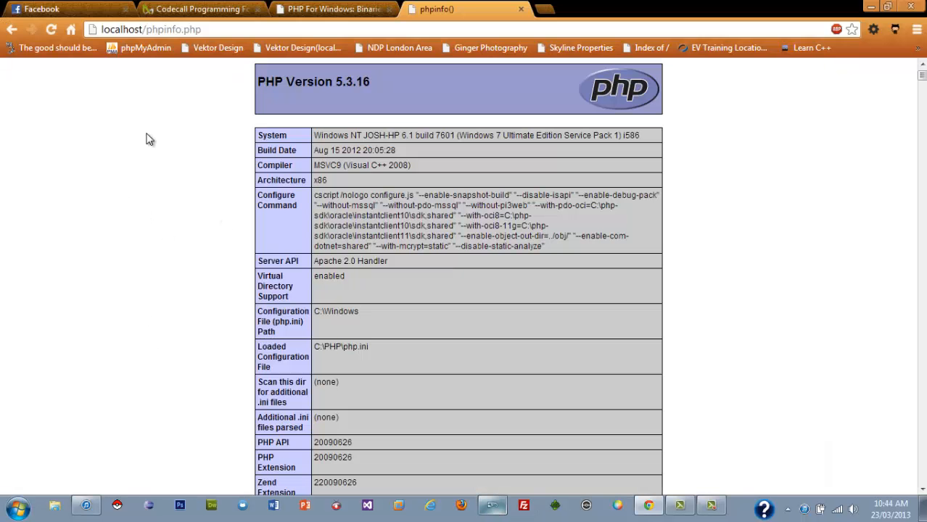
left_click(50, 29)
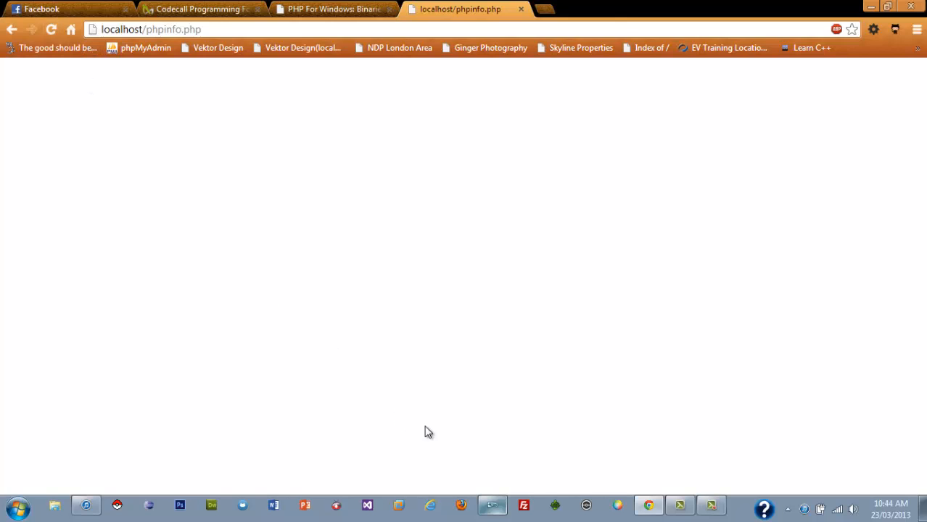
Back in Komodo Edit, change the opening tag to <?php and add a blank line above and below phpinfo();.
left_click(493, 507)
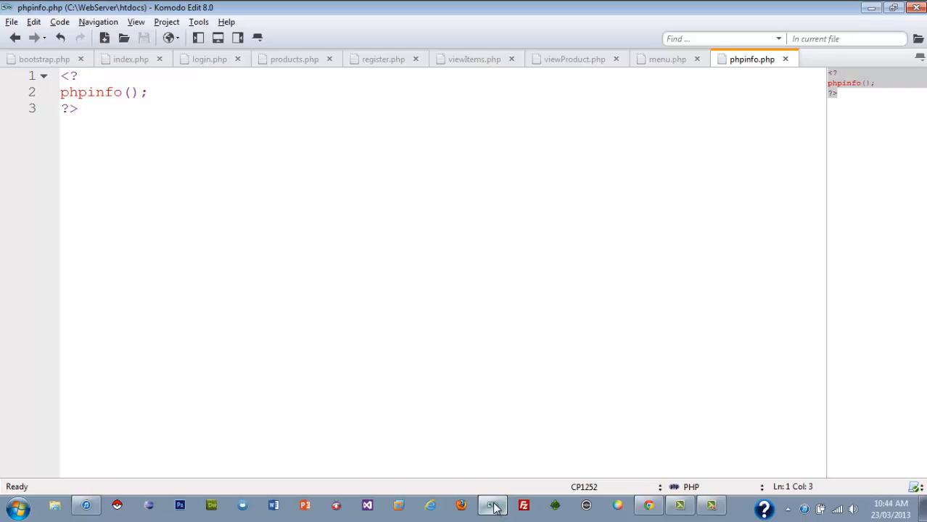
type("php")
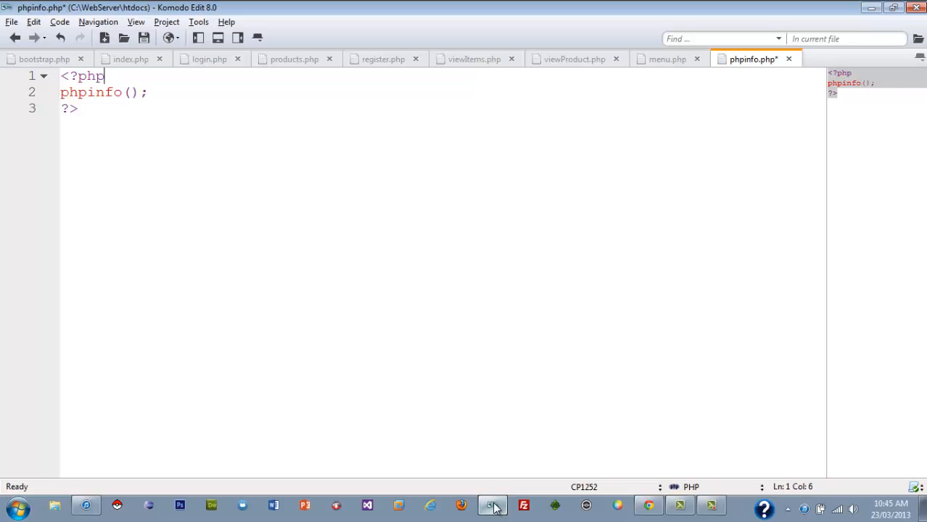
key("Return")
key("Down")
key("End")
key("Return")
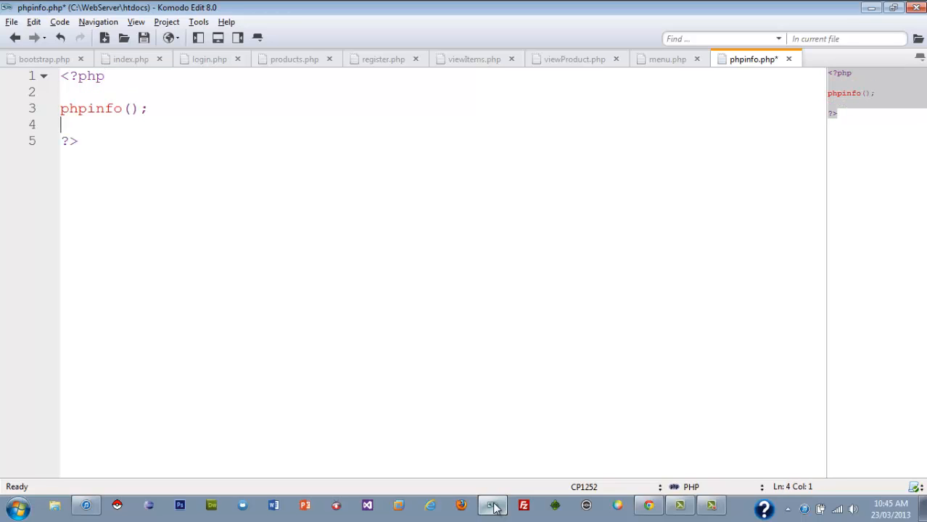
Review the script's structure from the opening tag to the closing tag, including the phpinfo(); statement.
key("Up")
key("Up")
key("Up")
key("Right")
key("Right")
key("Right")
key("Right")
key("Right")
key("Down")
key("Down")
key("Down")
key("Down")
key("Up")
key("Up")
key("Right")
key("Right")
key("Right")
key("Home")
key("shift+End")
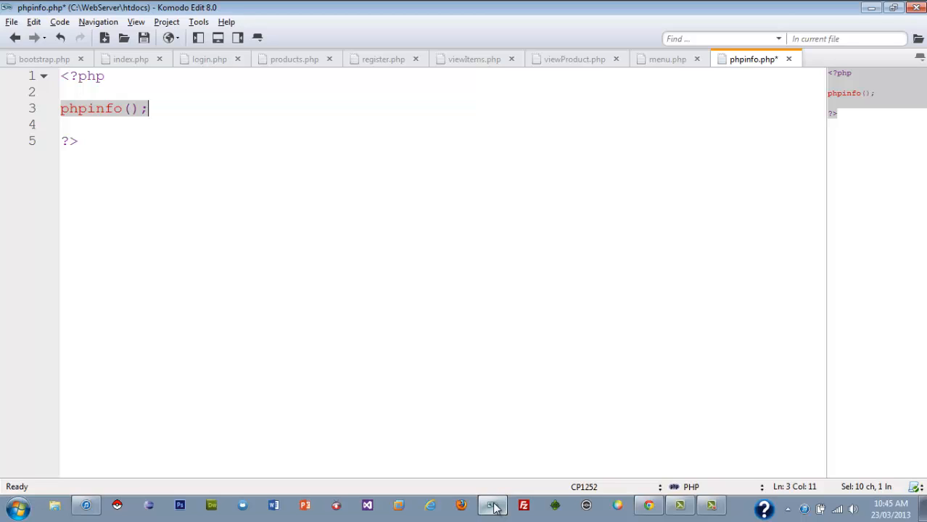
left_click(574, 257)
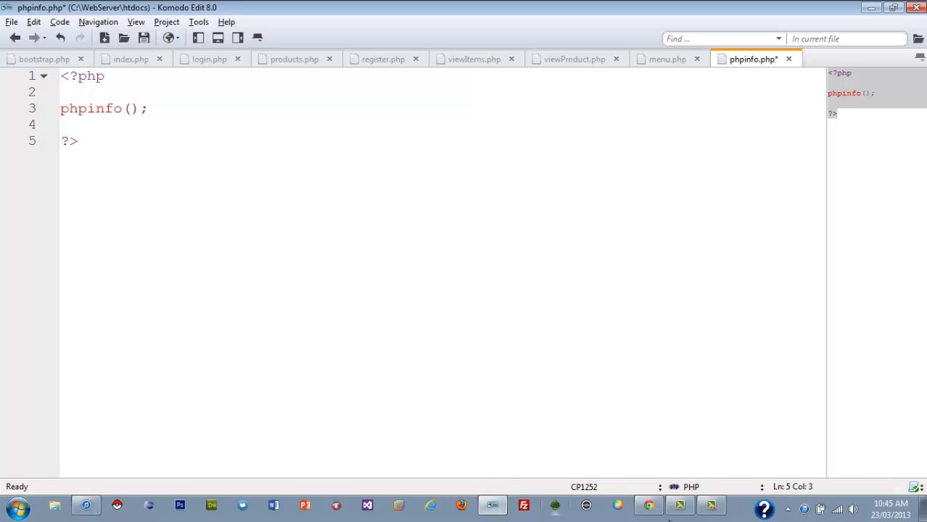
Save the edited phpinfo.php in Komodo Edit and reload localhost/phpinfo.php in Chrome.
left_click(649, 506)
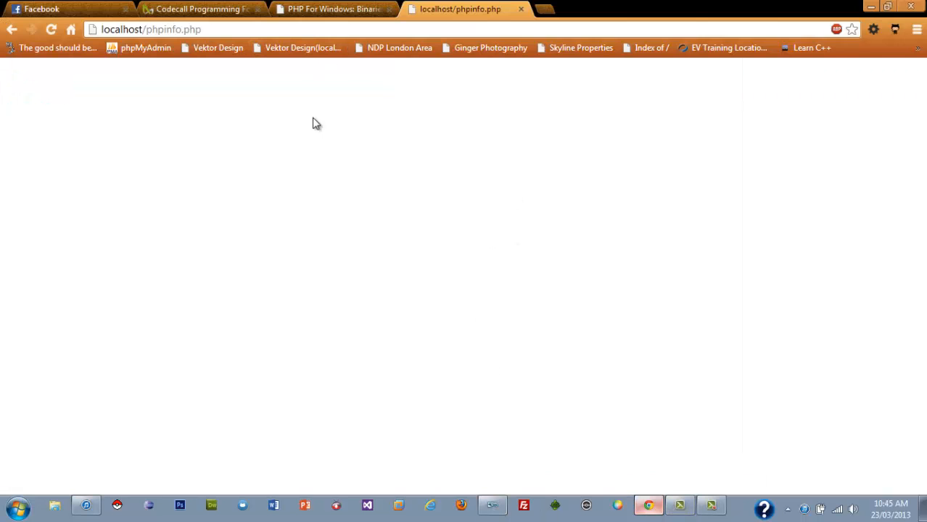
left_click(51, 30)
left_click(493, 507)
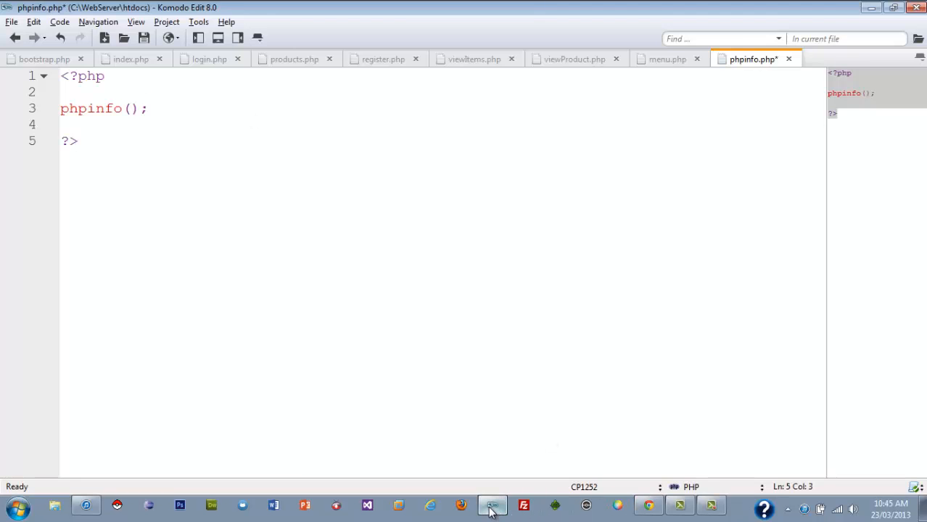
key("ctrl+s")
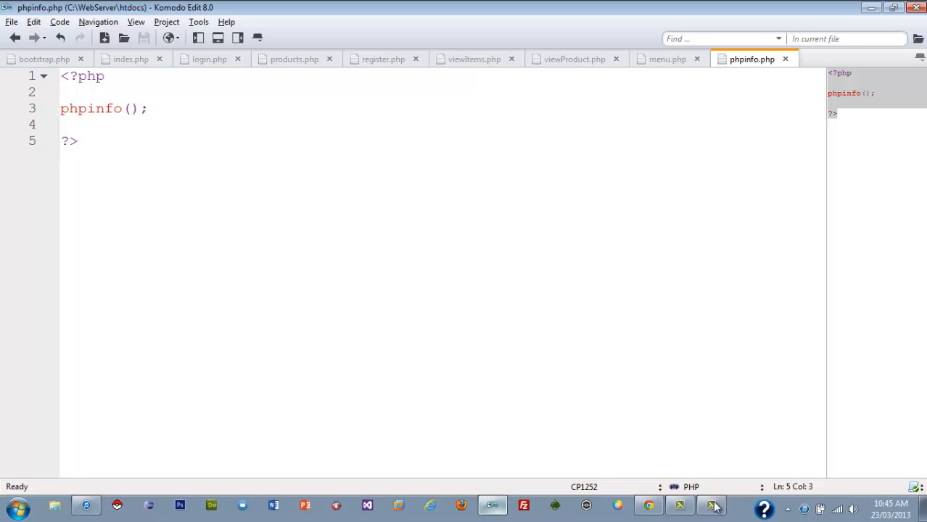
left_click(649, 506)
left_click(51, 29)
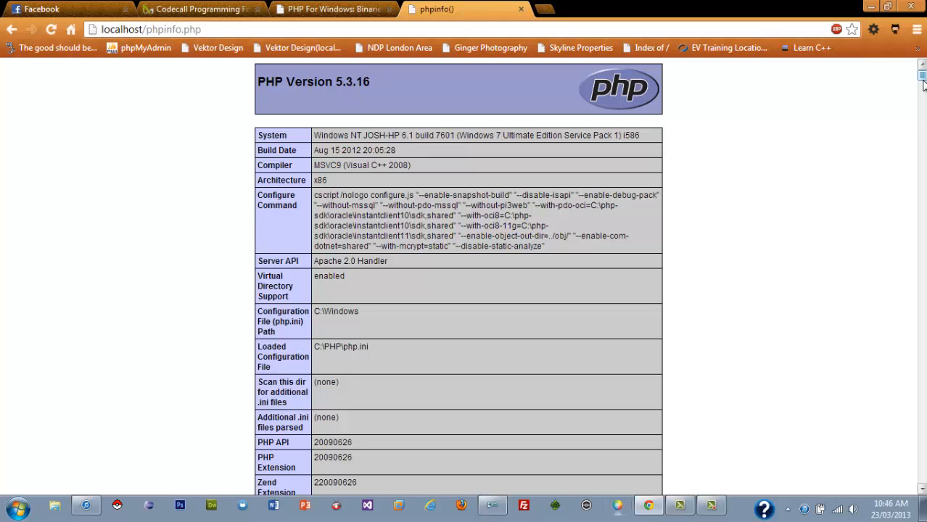
Examine the phpinfo page's PHP settings, apache2handler configuration and Apache Environment tables.
scroll(923, 86, "down", 7)
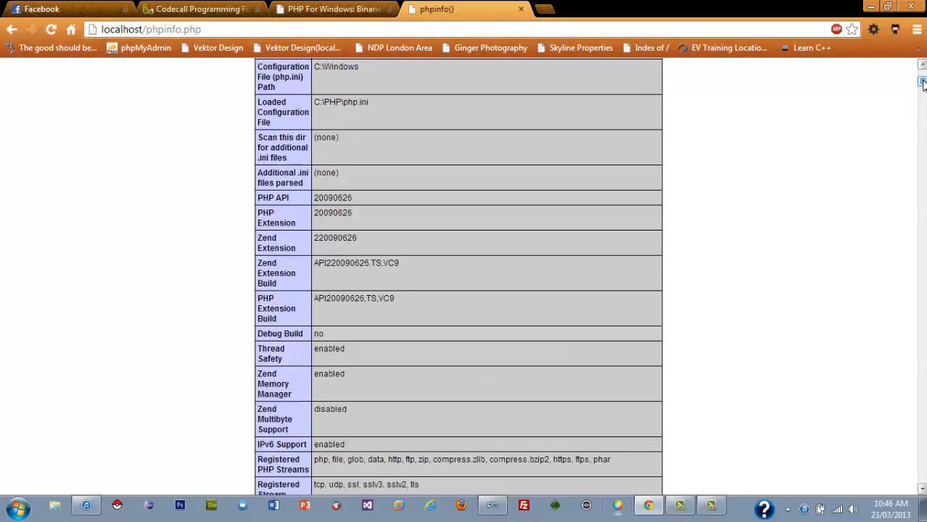
scroll(923, 86, "down", 4)
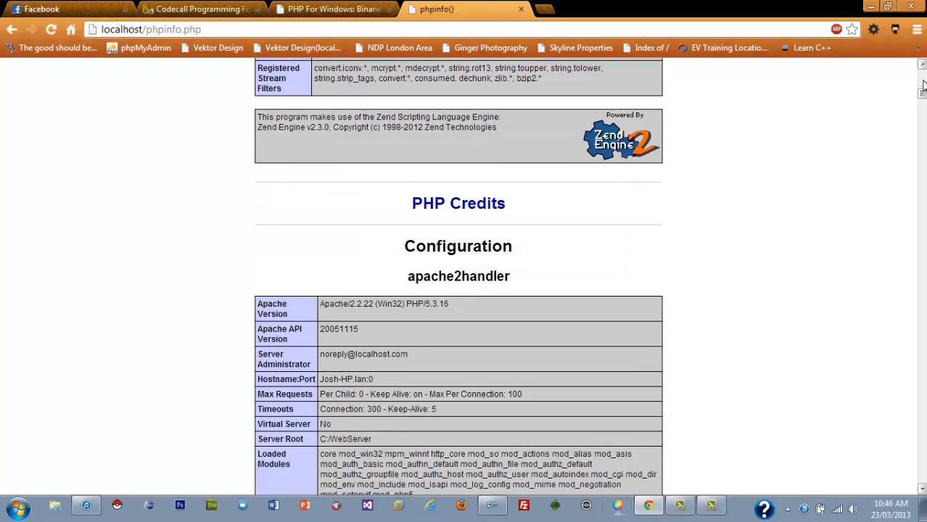
scroll(923, 85, "up", 1)
scroll(923, 86, "down", 2)
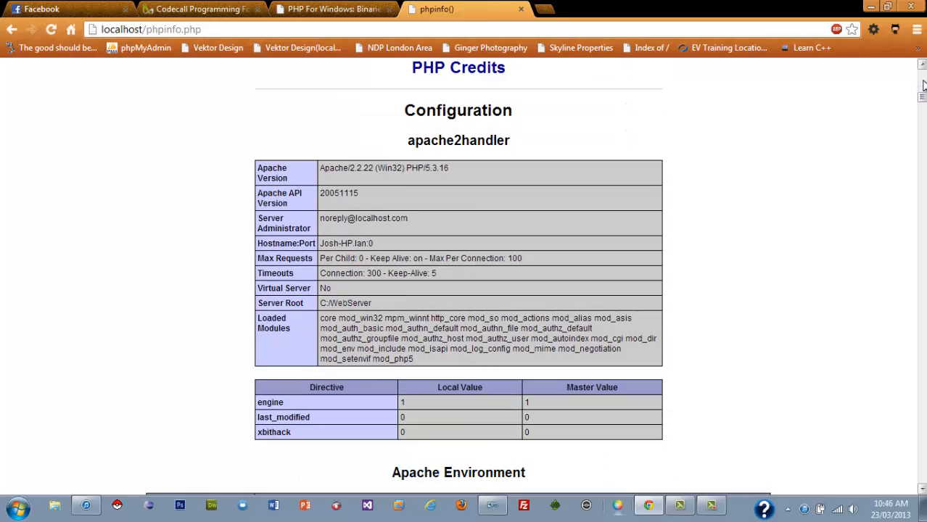
scroll(923, 86, "down", 1)
scroll(923, 85, "down", 1)
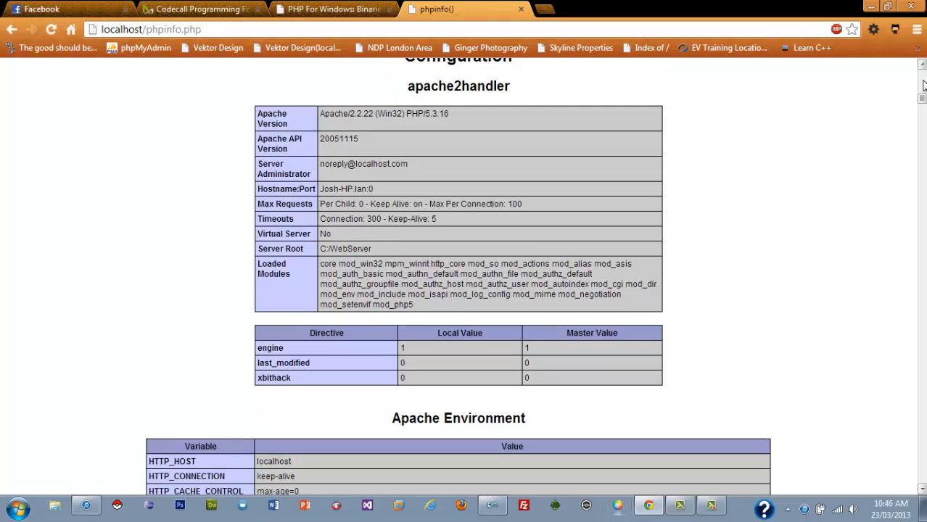
scroll(923, 86, "down", 3)
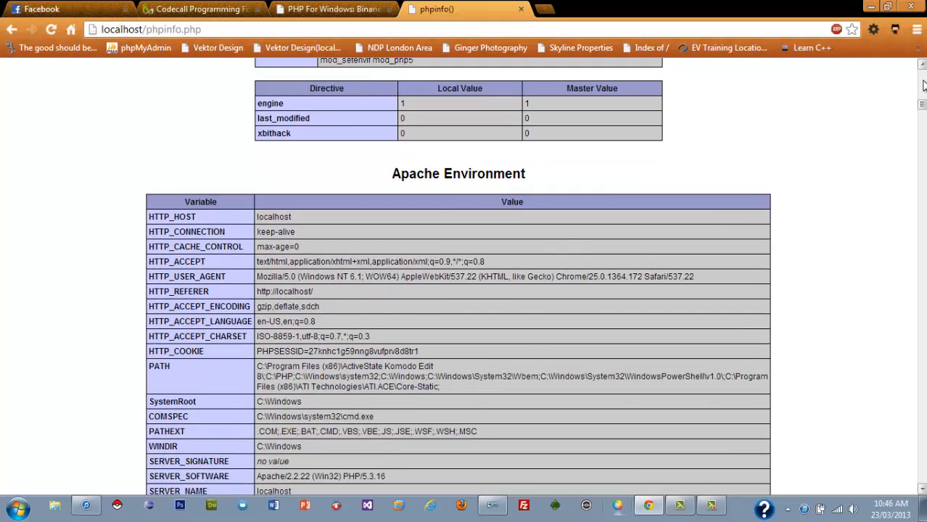
scroll(923, 86, "down", 1)
scroll(923, 85, "down", 1)
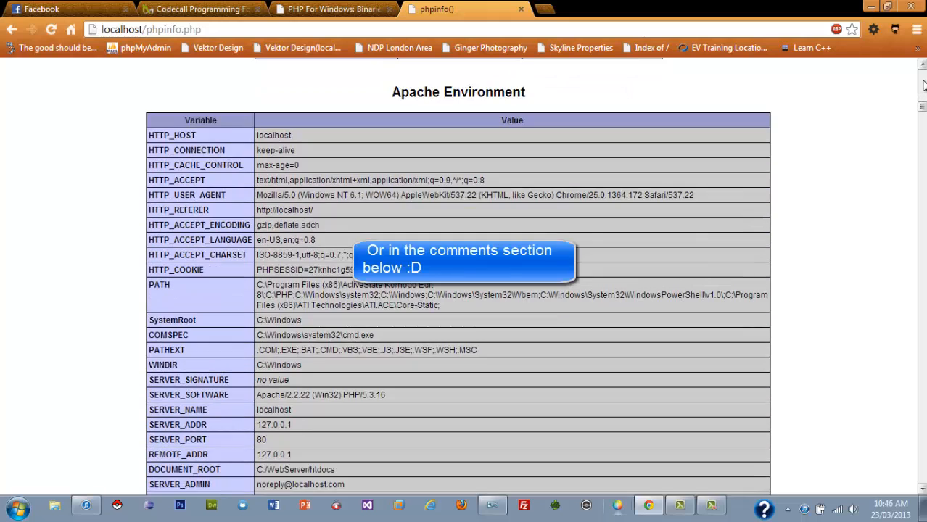
scroll(923, 85, "up", 3)
scroll(923, 86, "up", 10)
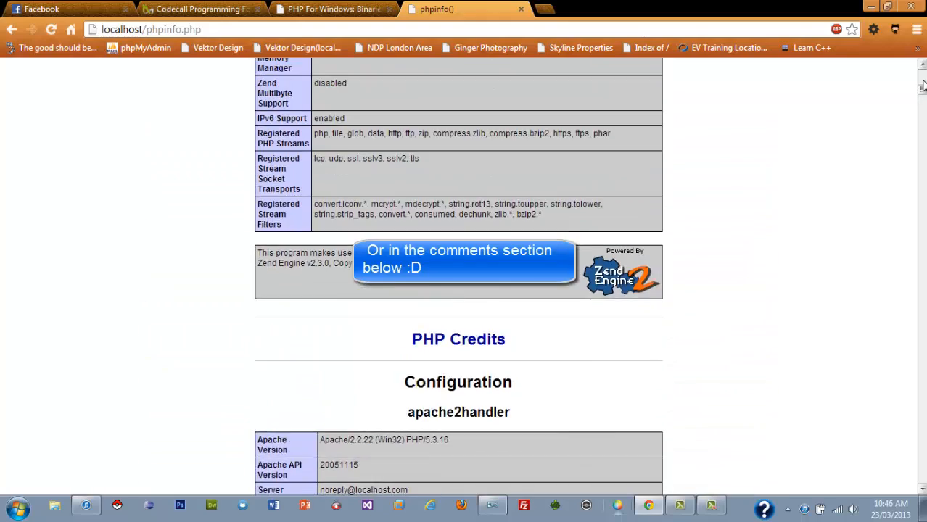
scroll(923, 86, "up", 2)
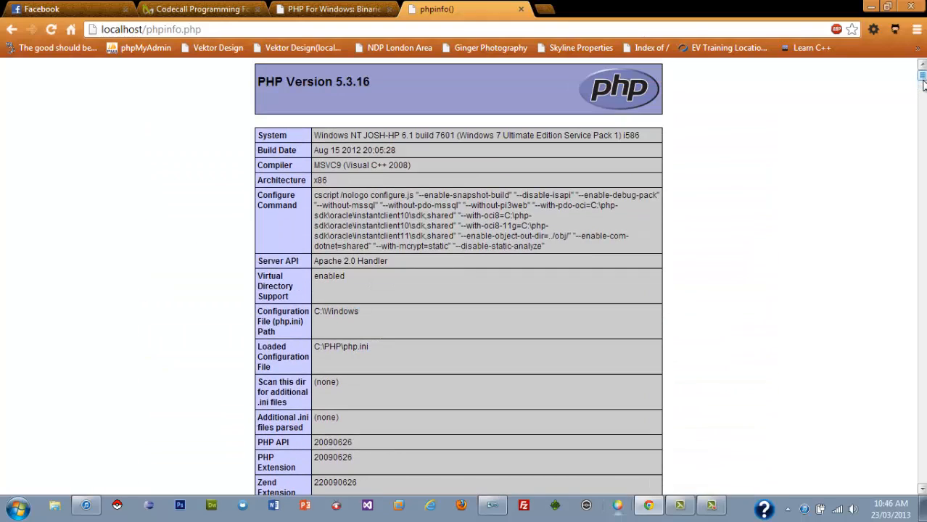